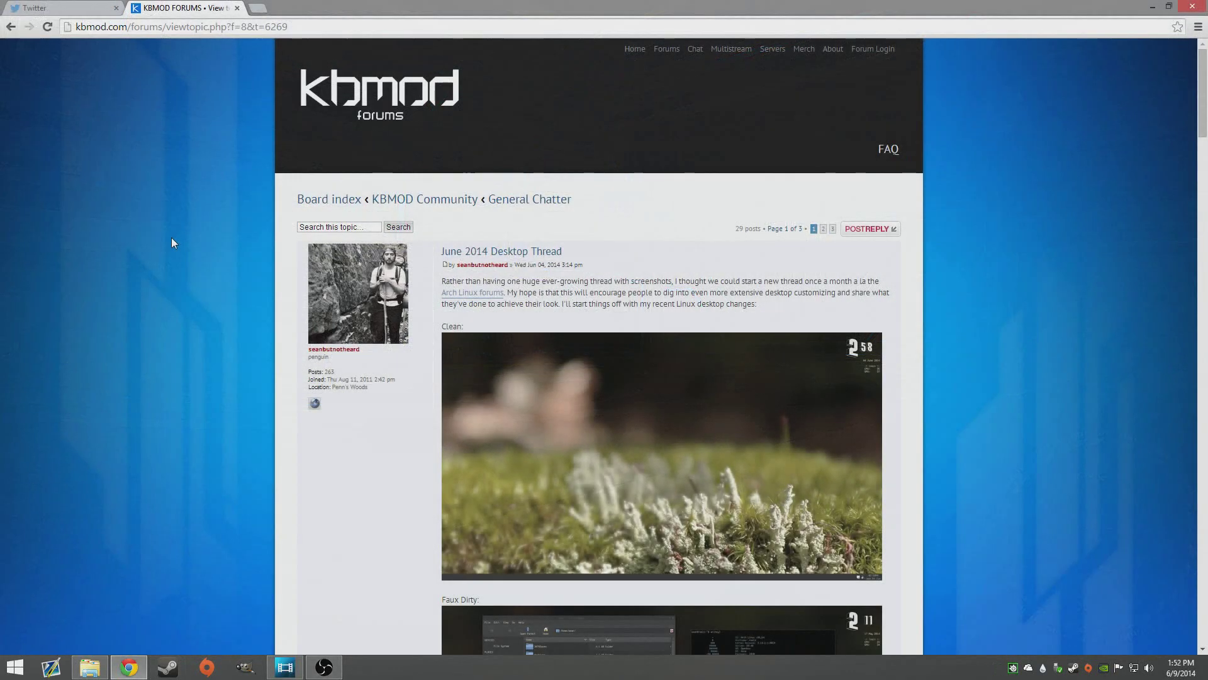
- Scroll through the KBMOD June 2014 Desktop Thread and continue on its page 2
{"action": "scroll", "coordinate": [171, 239], "scroll_direction": "down", "scroll_amount": 4}
{"action": "scroll", "coordinate": [172, 239], "scroll_direction": "down", "scroll_amount": 15}
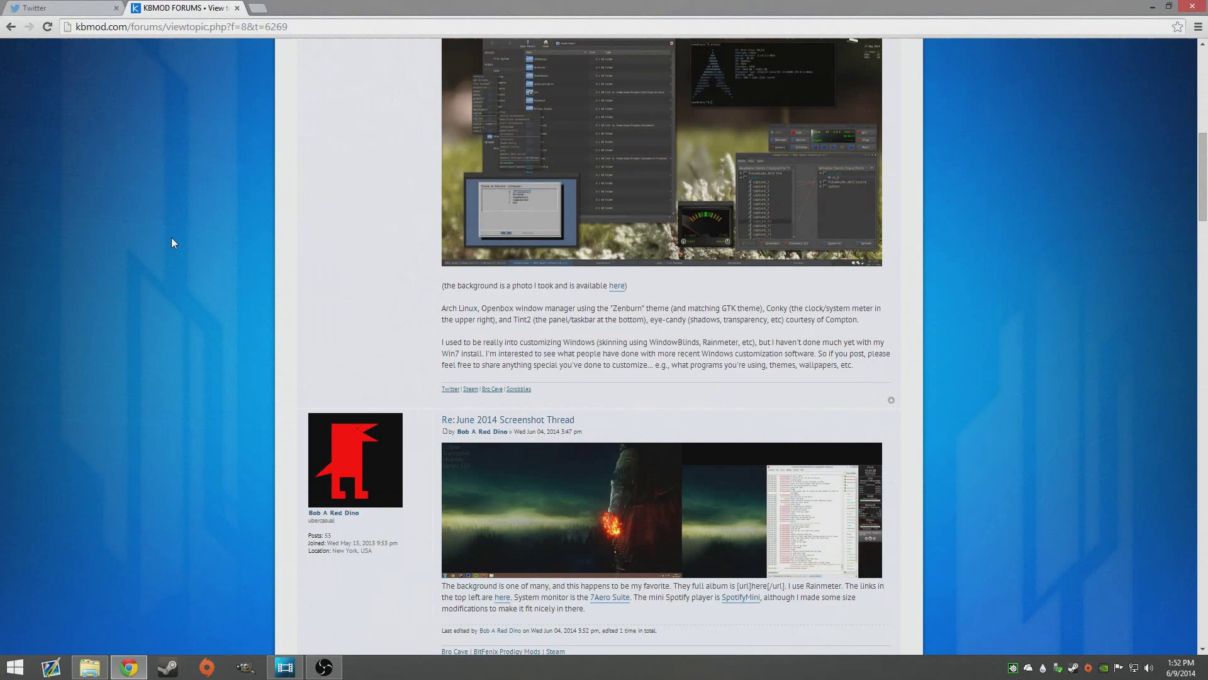
{"action": "scroll", "coordinate": [172, 239], "scroll_direction": "down", "scroll_amount": 15}
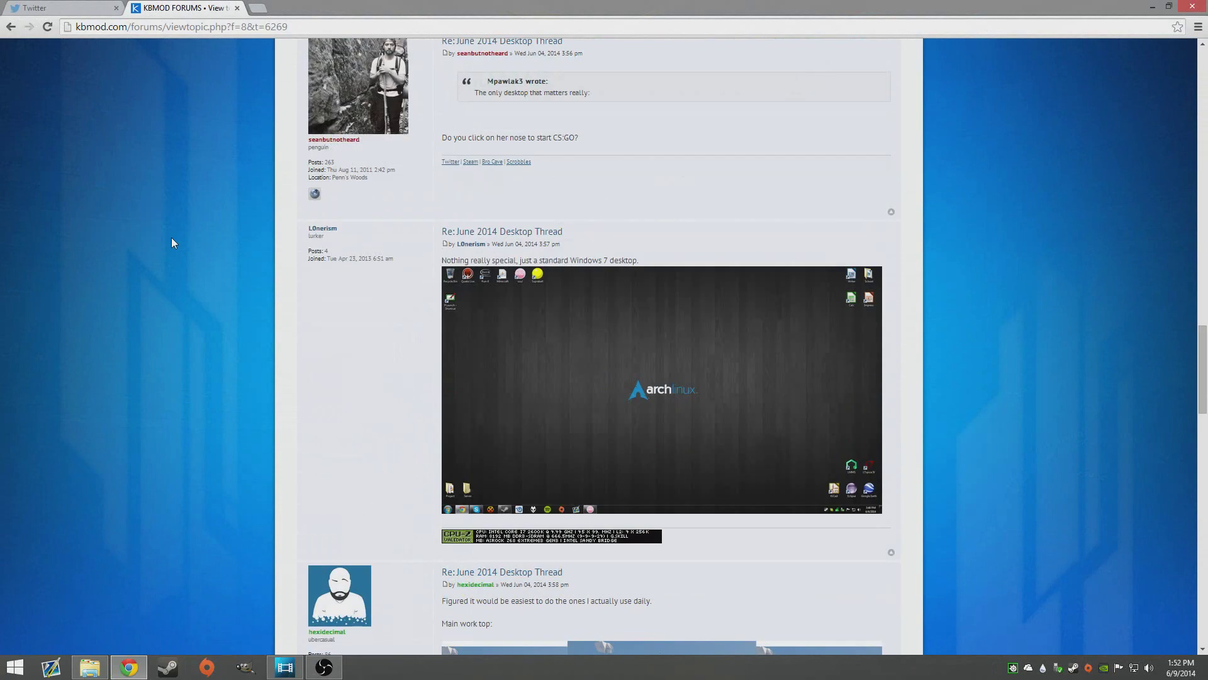
{"action": "scroll", "coordinate": [173, 243], "scroll_direction": "down", "scroll_amount": 10}
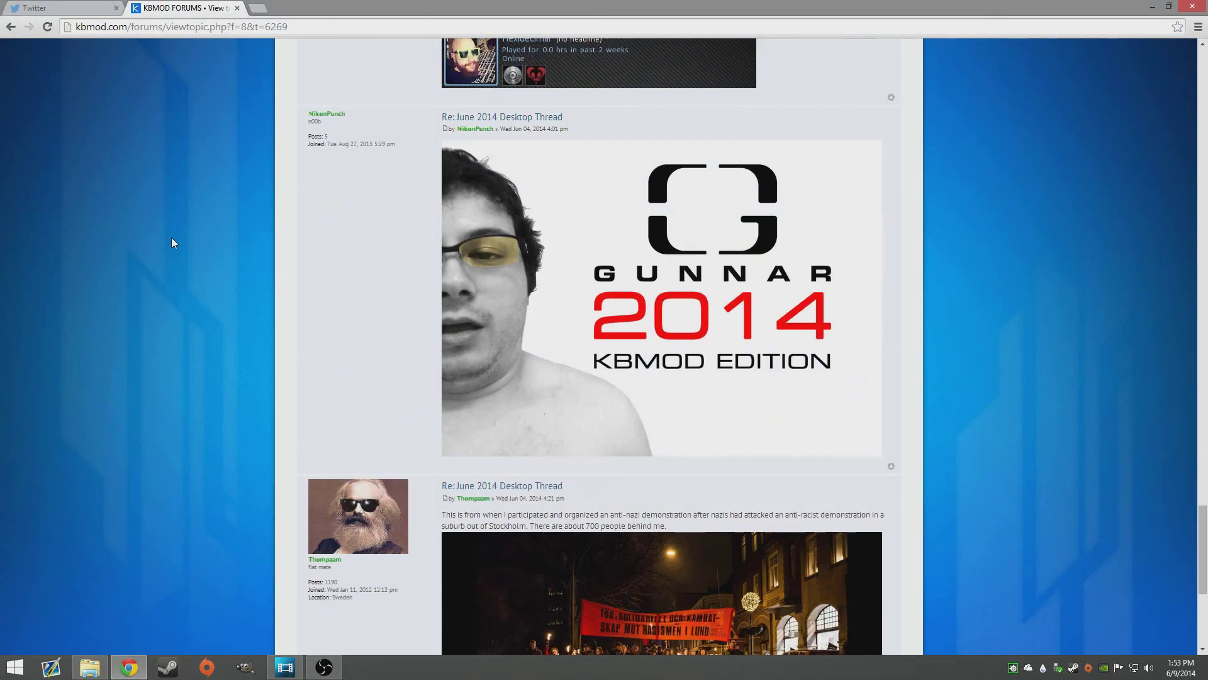
{"action": "left_click", "coordinate": [821, 501]}
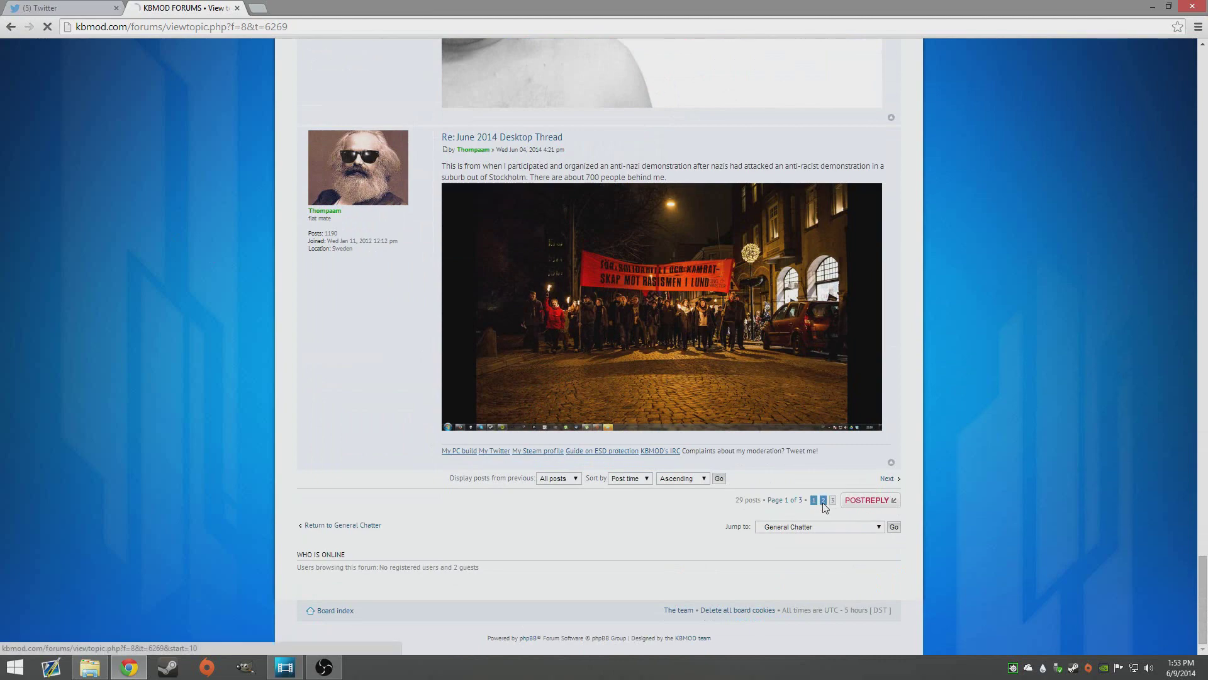
{"action": "scroll", "coordinate": [270, 338], "scroll_direction": "down", "scroll_amount": 20}
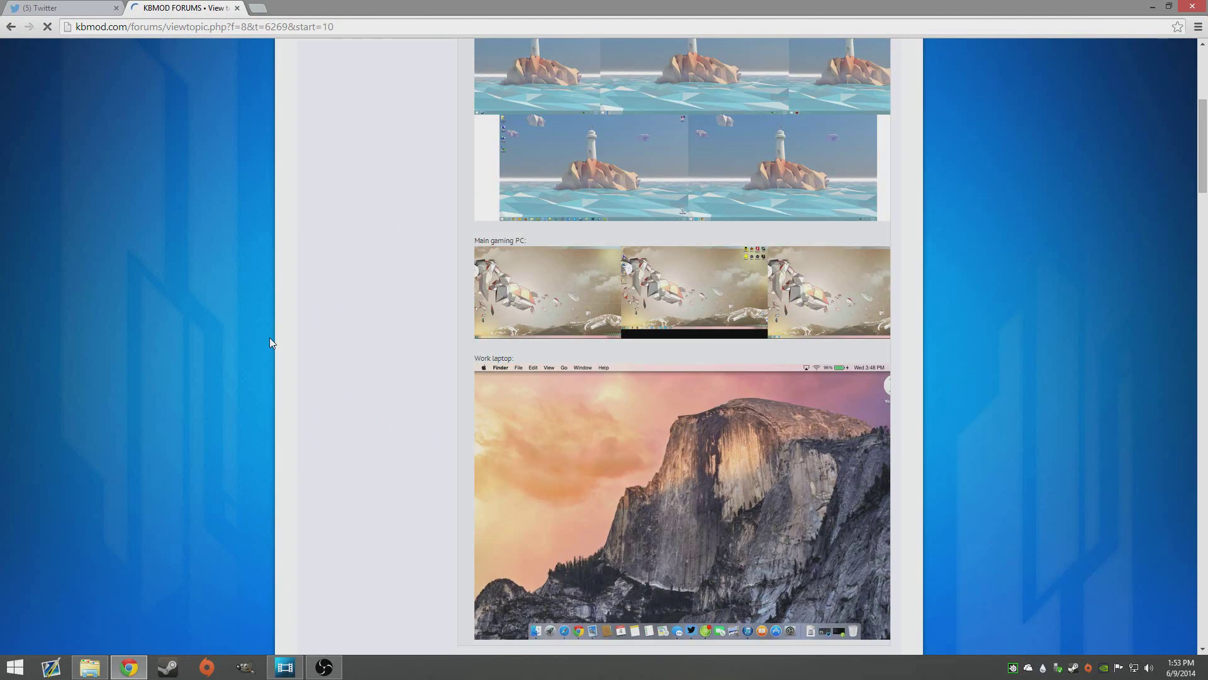
{"action": "scroll", "coordinate": [269, 338], "scroll_direction": "down", "scroll_amount": 7}
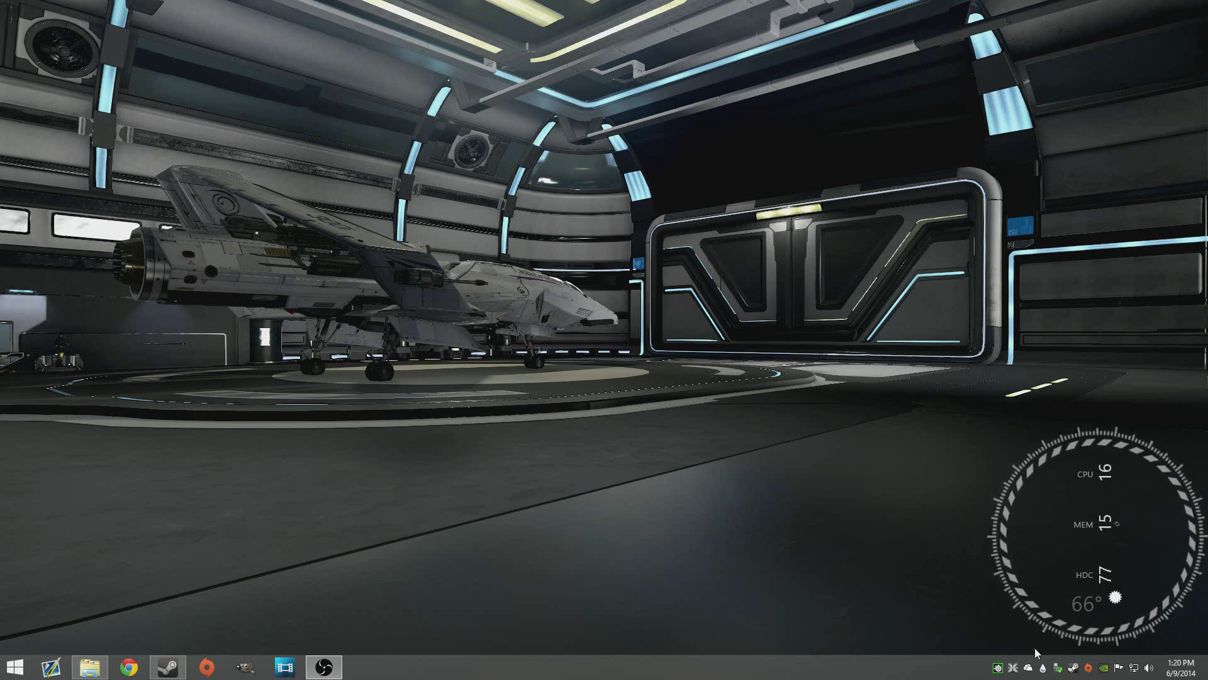
- Open the Manage Rainmeter window from its system tray icon
{"action": "left_click", "coordinate": [1043, 667]}
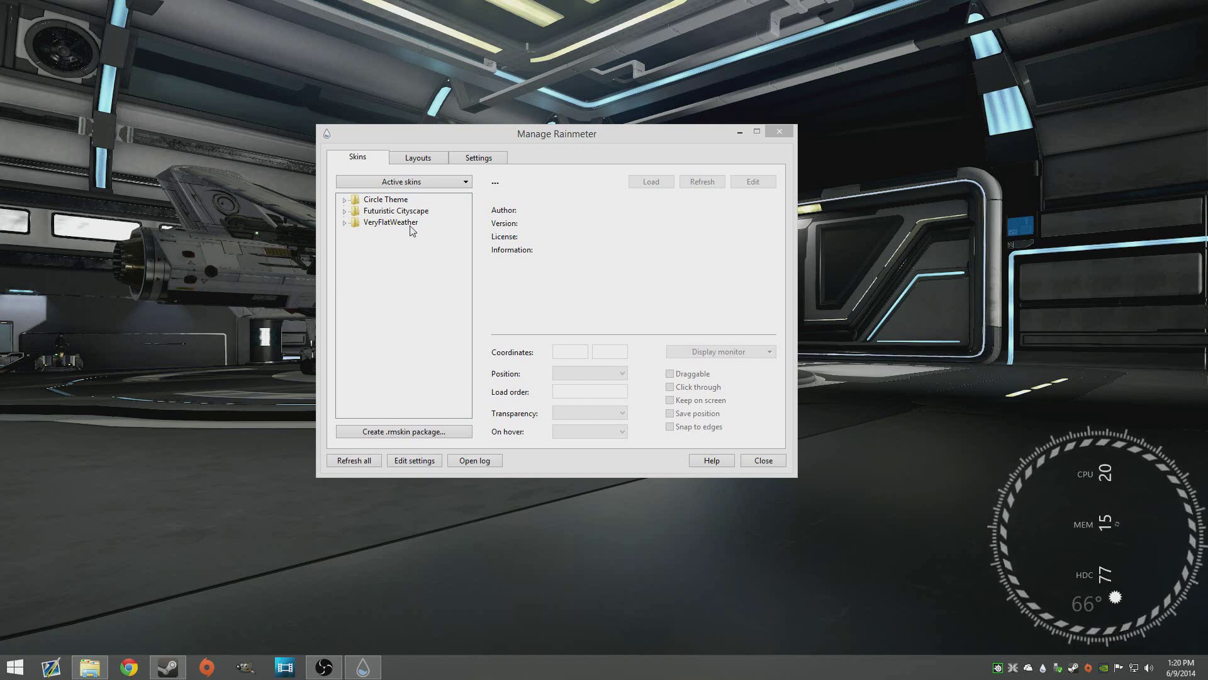
{"action": "left_click", "coordinate": [422, 163]}
{"action": "left_click", "coordinate": [366, 156]}
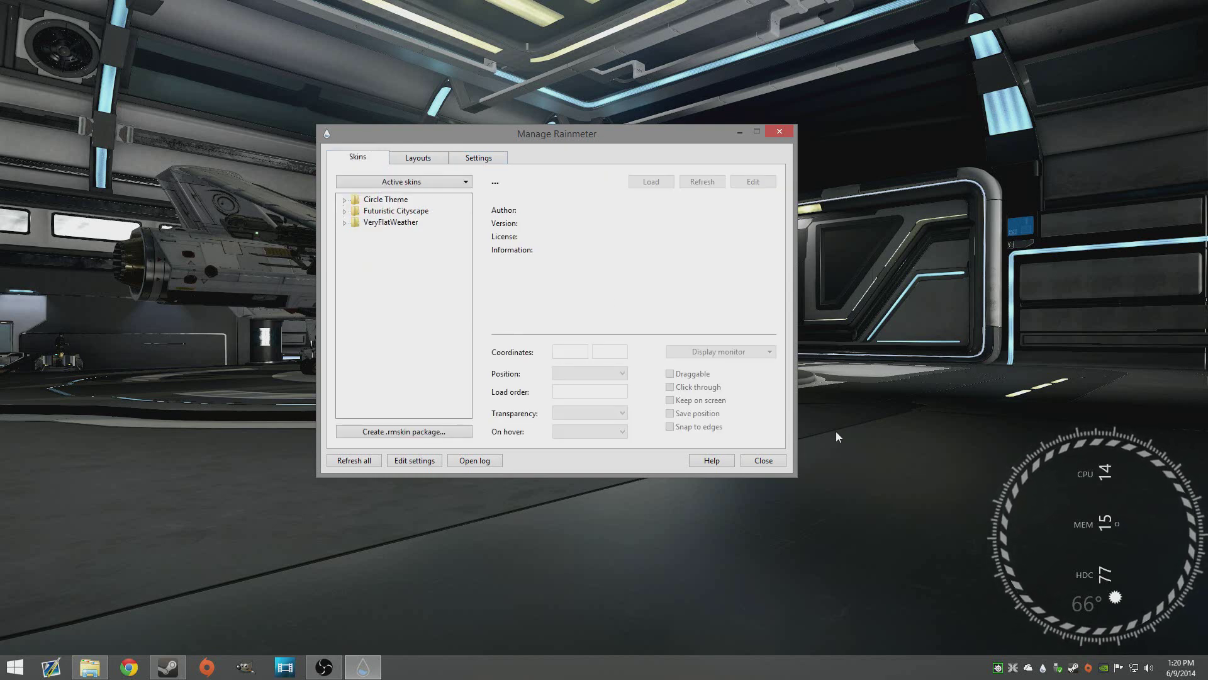
{"action": "left_click", "coordinate": [1000, 452]}
{"action": "left_click_drag", "start_coordinate": [998, 449], "coordinate": [1063, 434]}
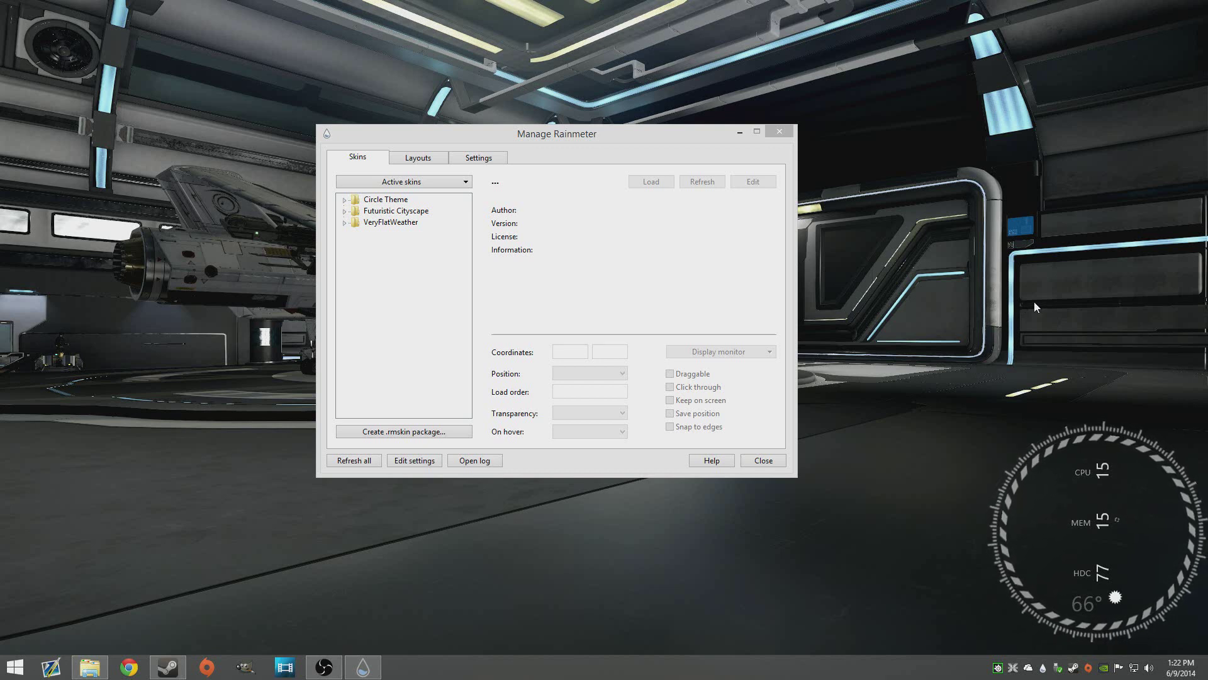
- Load Futuristic Cityscape's animation1.ini skin, nudge it right on the desktop, then unload it
{"action": "left_click", "coordinate": [346, 199]}
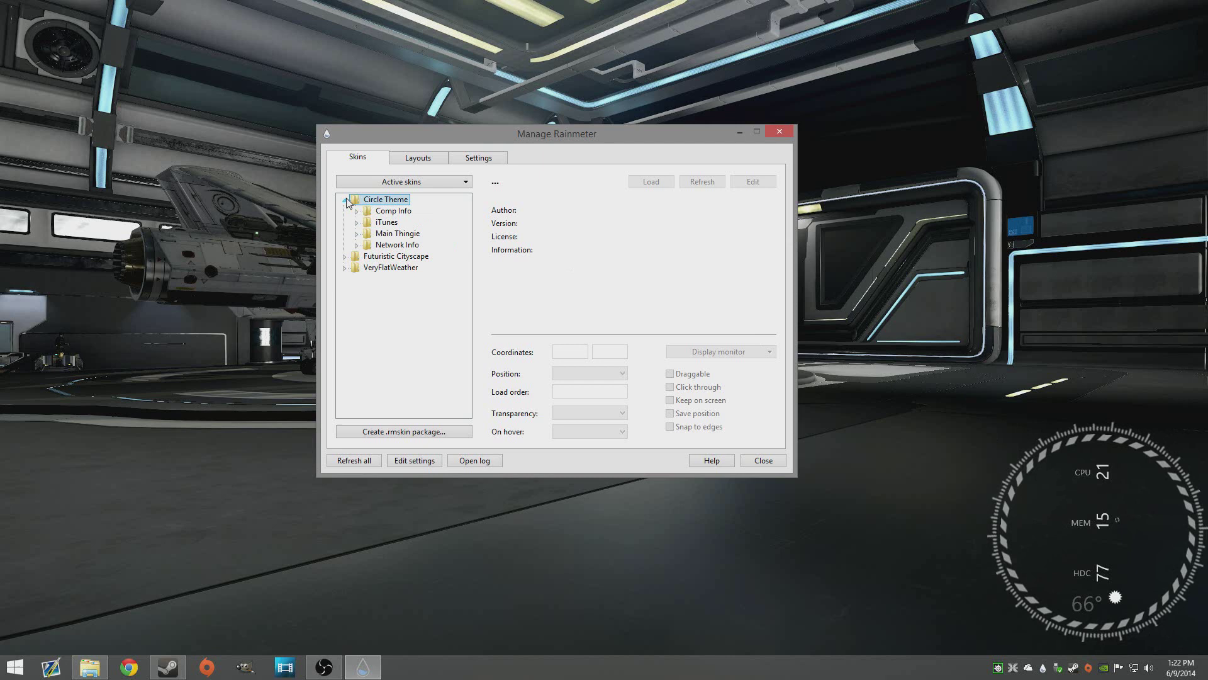
{"action": "left_click", "coordinate": [346, 199]}
{"action": "left_click_drag", "start_coordinate": [524, 136], "coordinate": [485, 115]}
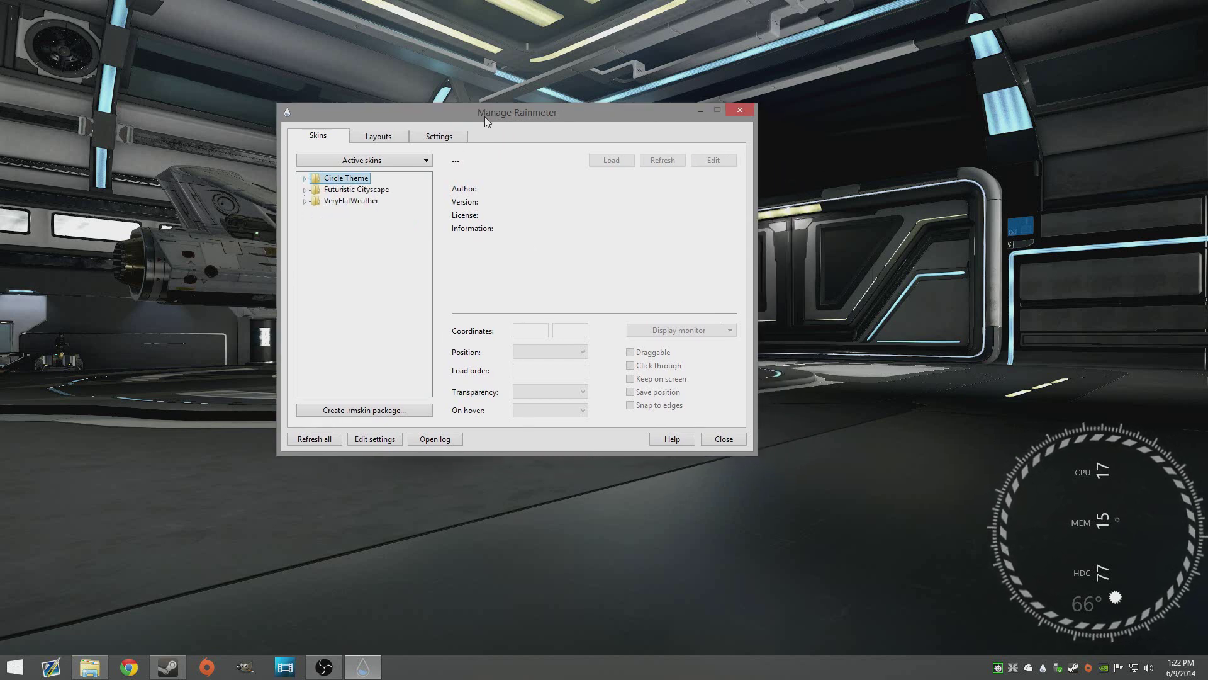
{"action": "left_click", "coordinate": [304, 190]}
{"action": "left_click", "coordinate": [316, 201]}
{"action": "left_click", "coordinate": [368, 212]}
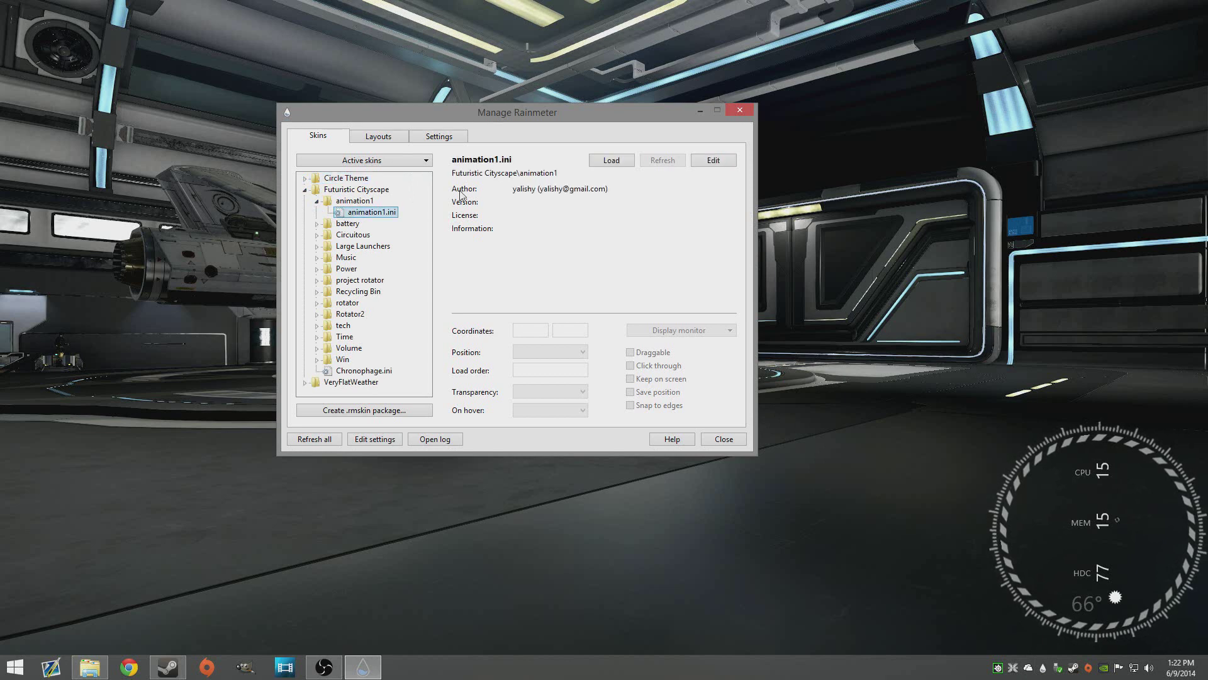
{"action": "left_click", "coordinate": [595, 162]}
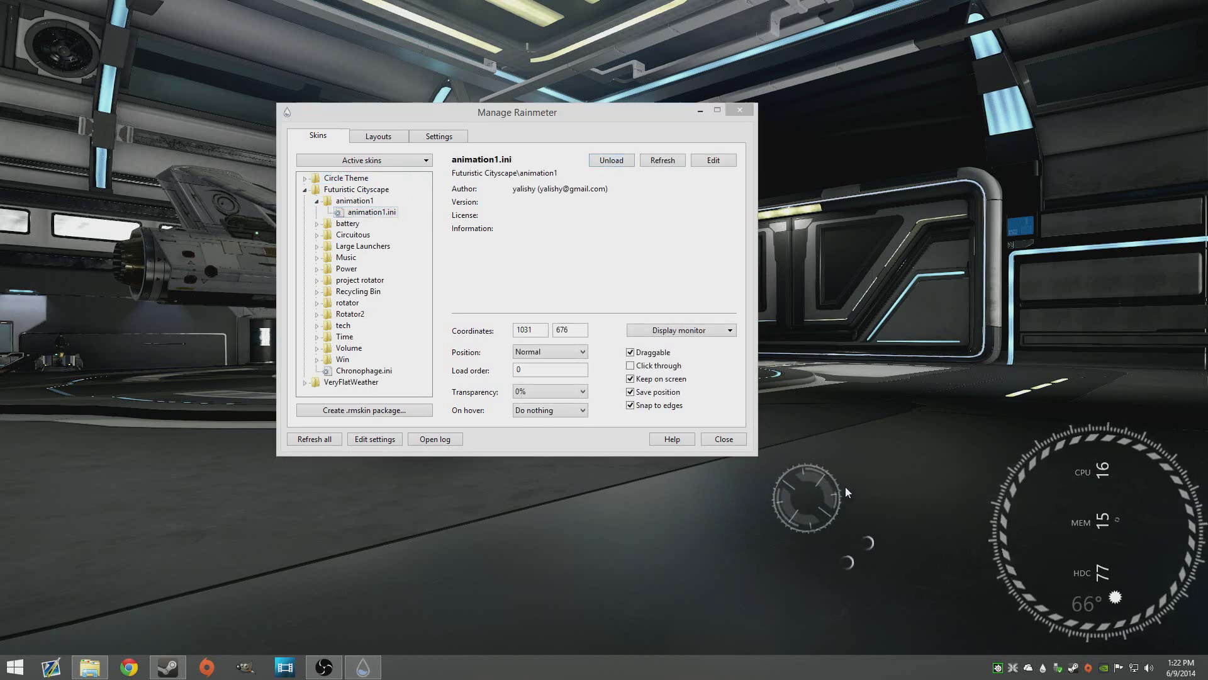
{"action": "left_click_drag", "start_coordinate": [845, 490], "coordinate": [891, 497]}
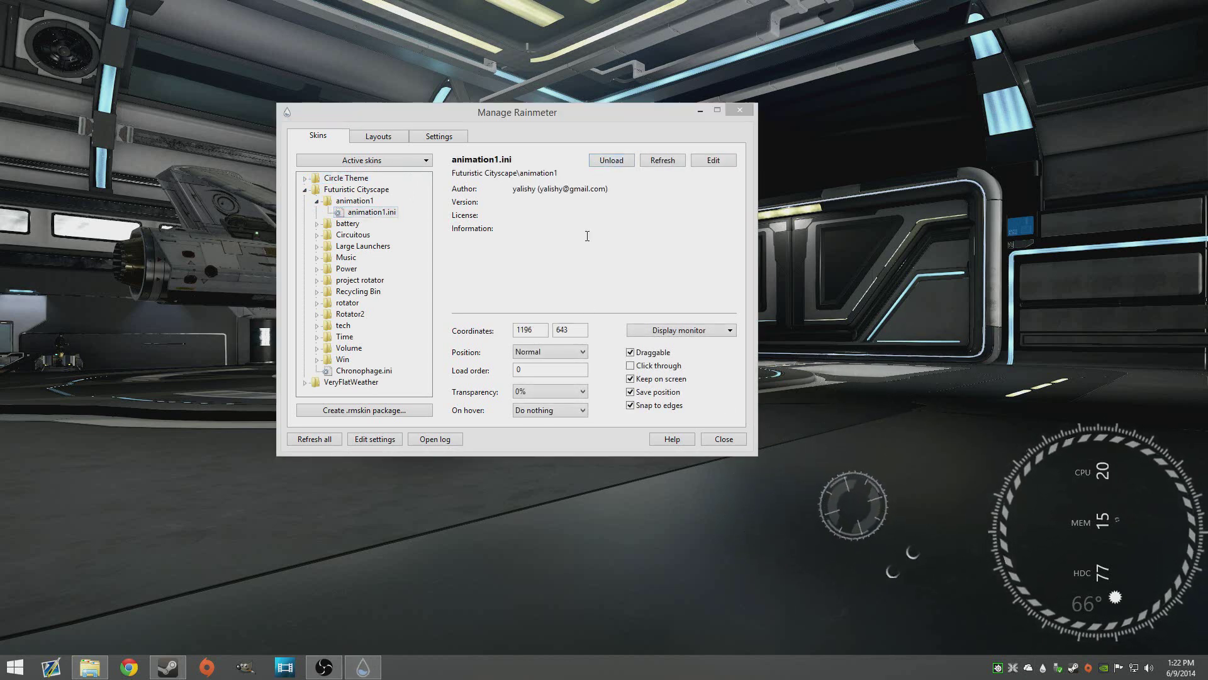
{"action": "left_click", "coordinate": [608, 160]}
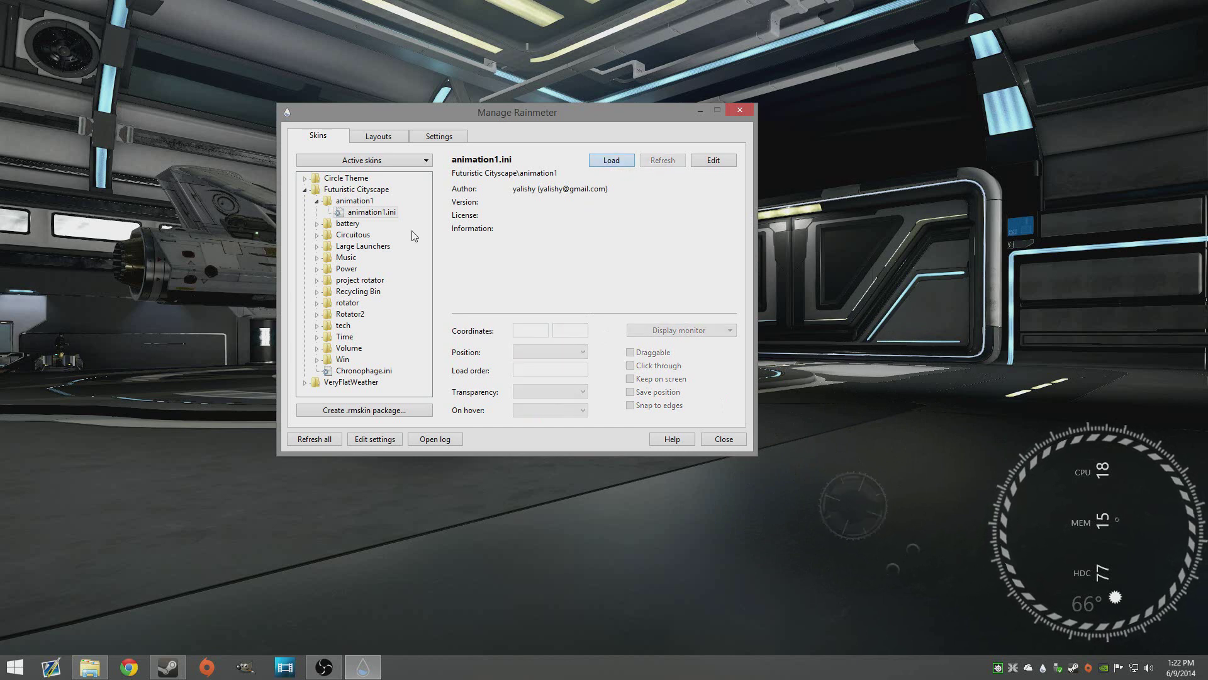
- Try loading the Music-Art.ini skin and dismiss the no-meters warning
{"action": "left_click", "coordinate": [317, 257]}
{"action": "left_click", "coordinate": [369, 269]}
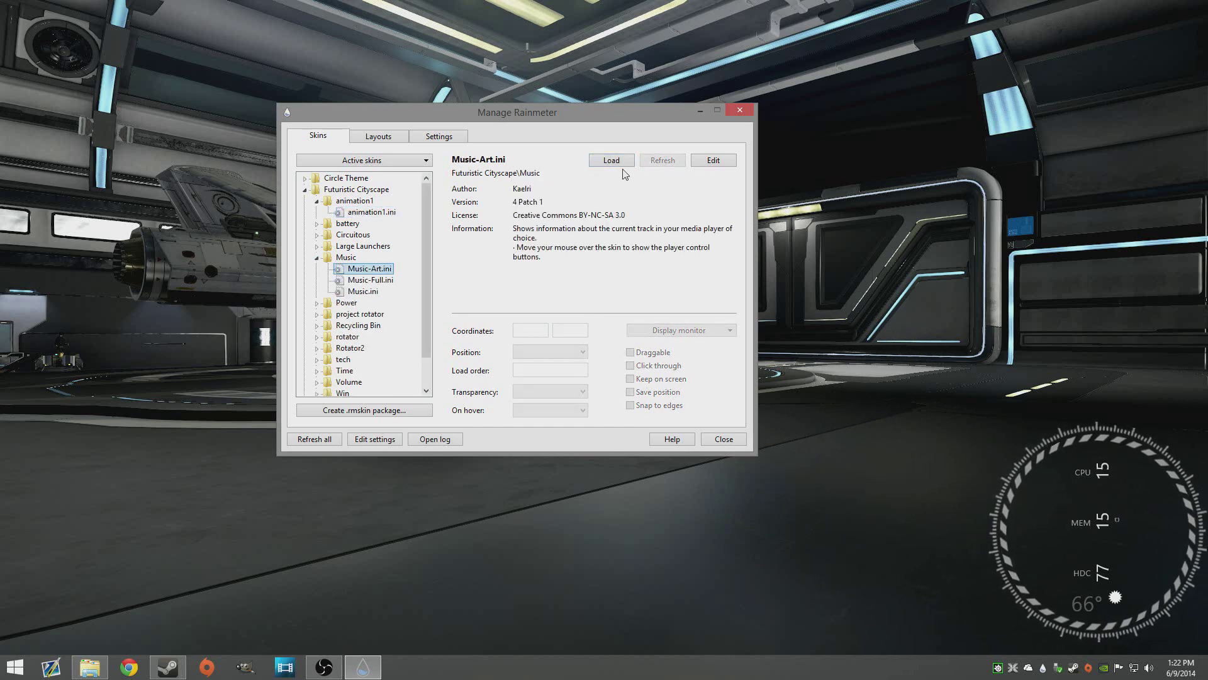
{"action": "left_click", "coordinate": [621, 165]}
{"action": "left_click", "coordinate": [722, 386]}
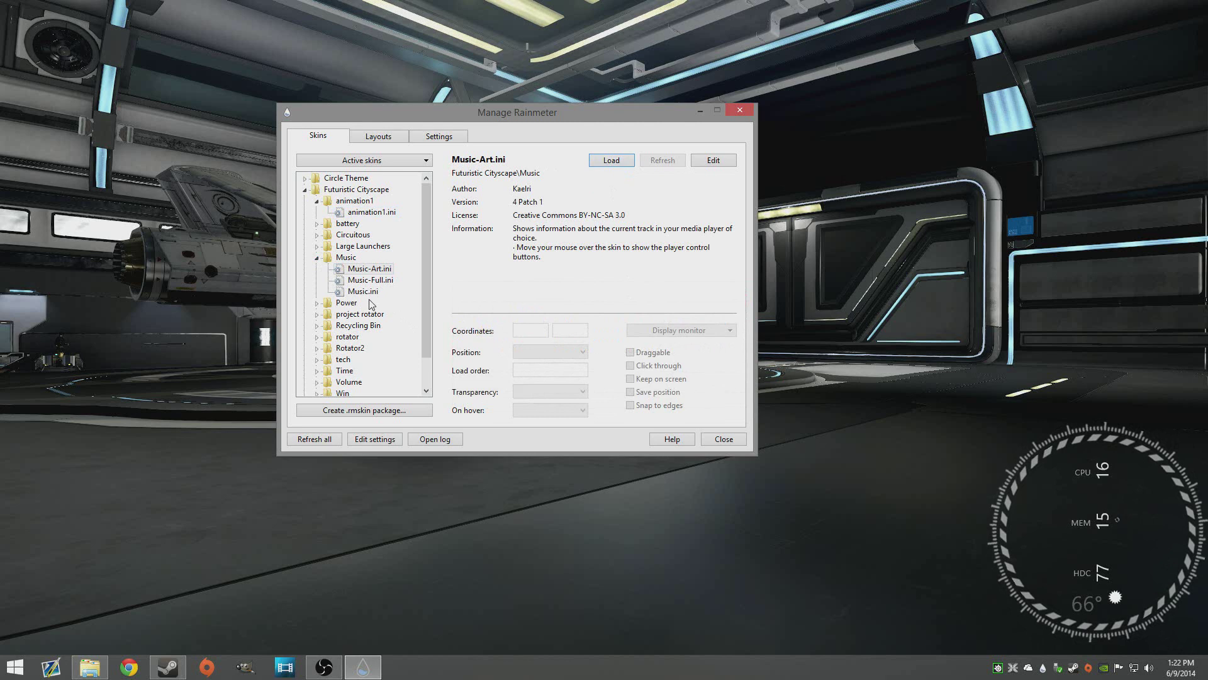
- Load the project rotator's project.ini skin onto the desktop
{"action": "left_click", "coordinate": [317, 303]}
{"action": "left_click", "coordinate": [317, 326]}
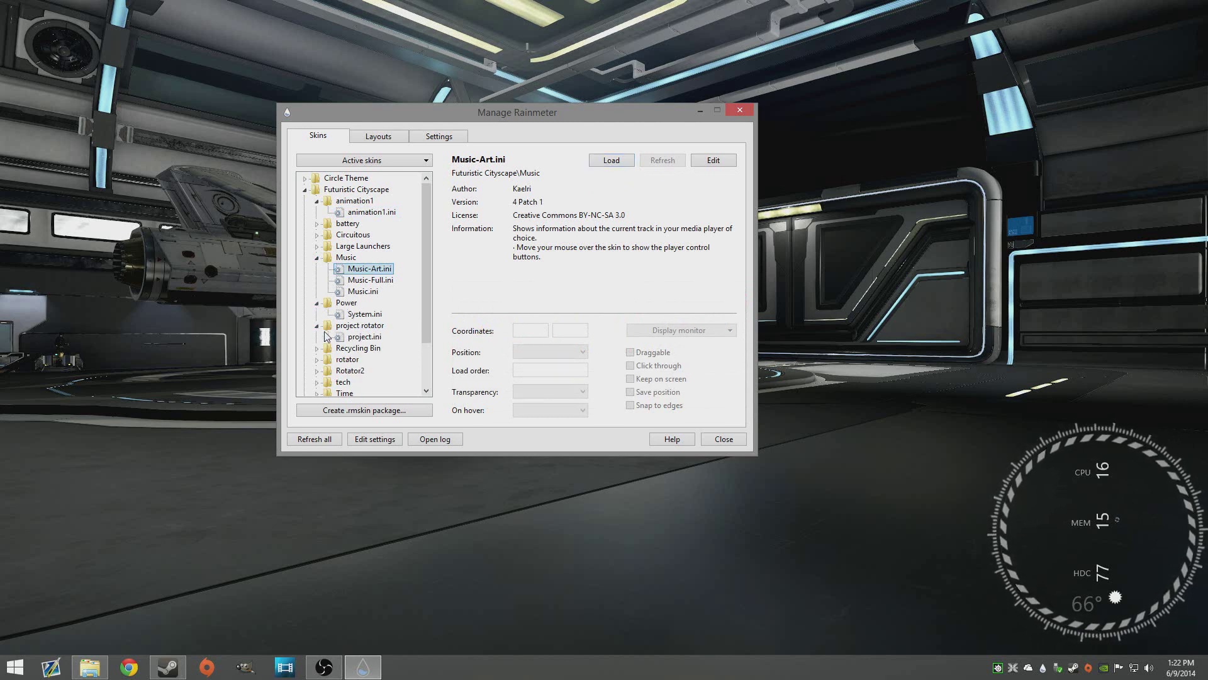
{"action": "left_click", "coordinate": [348, 337]}
{"action": "left_click", "coordinate": [612, 160]}
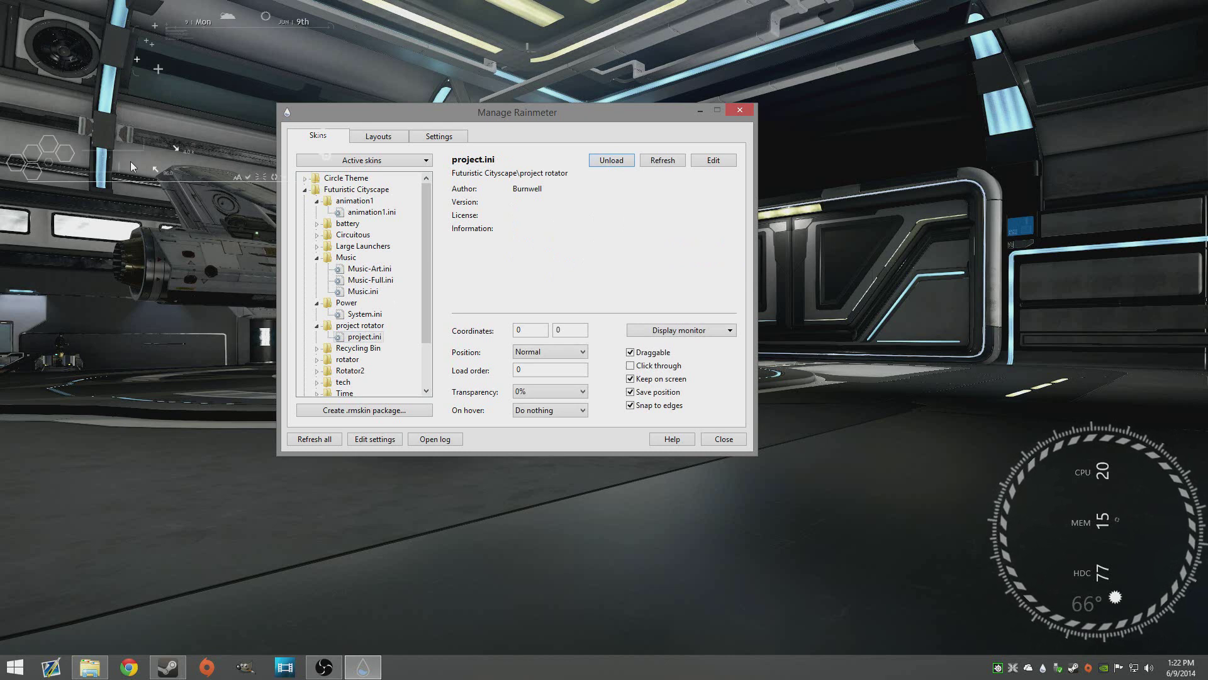
- Unload the project.ini rotator skin and collapse the Futuristic Cityscape folder
{"action": "left_click", "coordinate": [76, 164]}
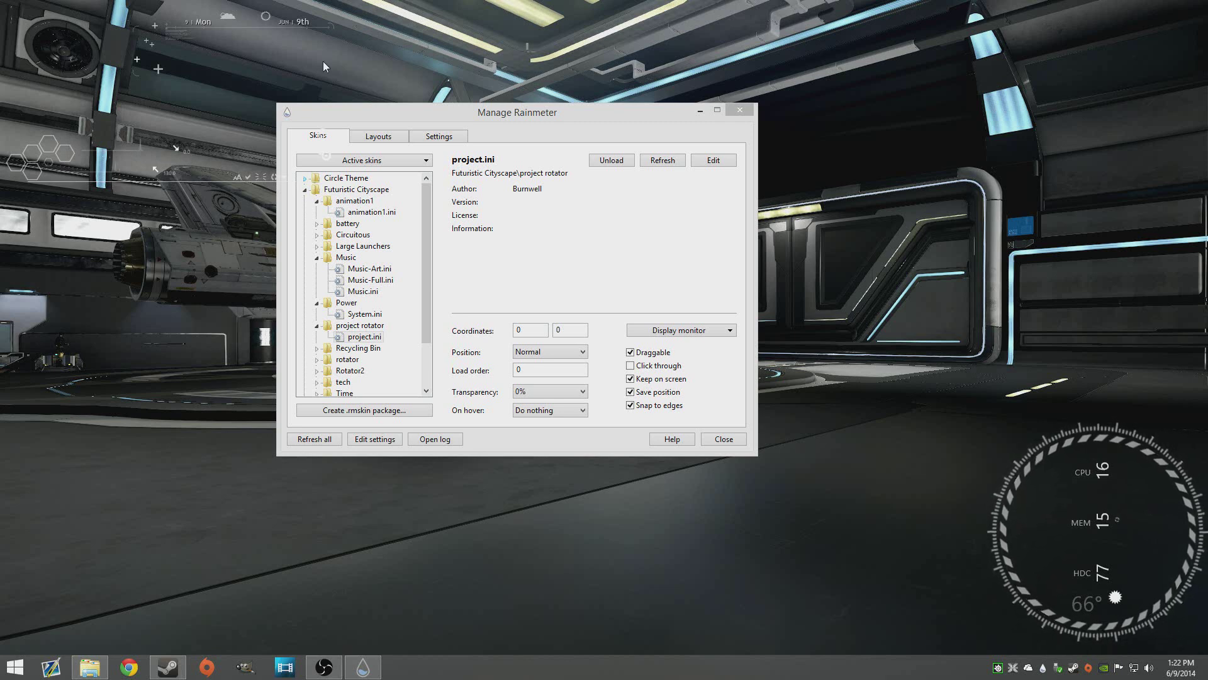
{"action": "left_click", "coordinate": [608, 159]}
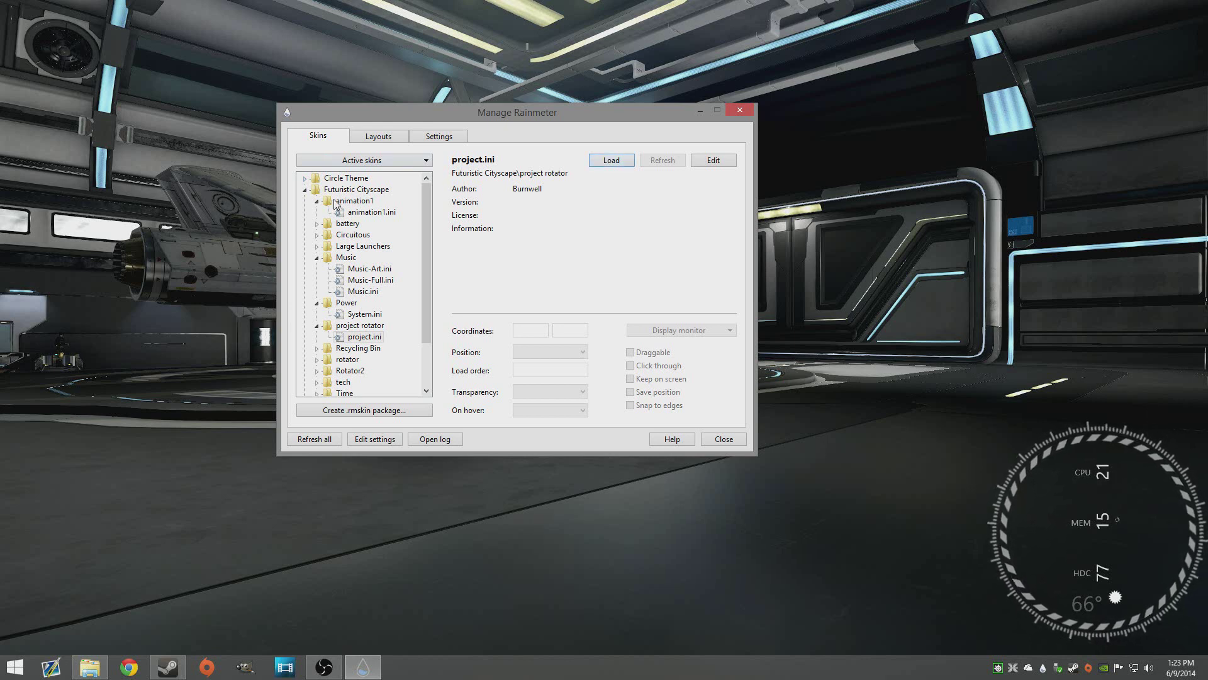
{"action": "left_click", "coordinate": [305, 189]}
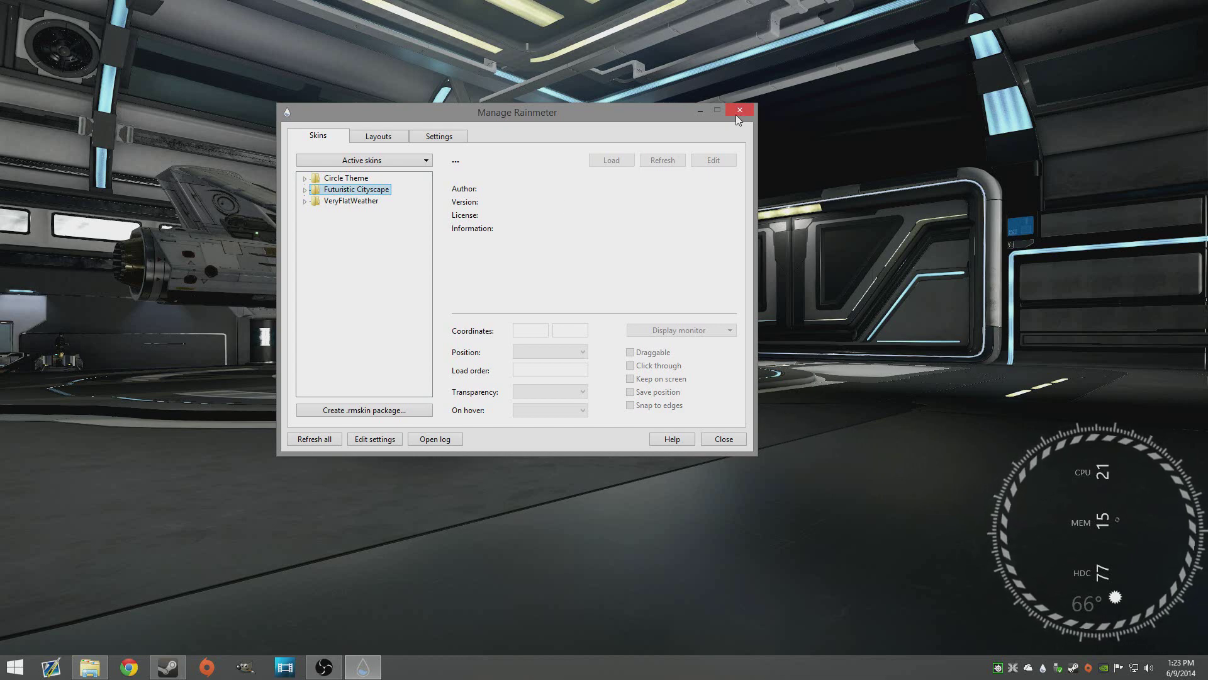
- Close the Rainmeter skin manager and bring Chrome up over Steam's ORION: Dino Horde page
{"action": "left_click", "coordinate": [734, 442]}
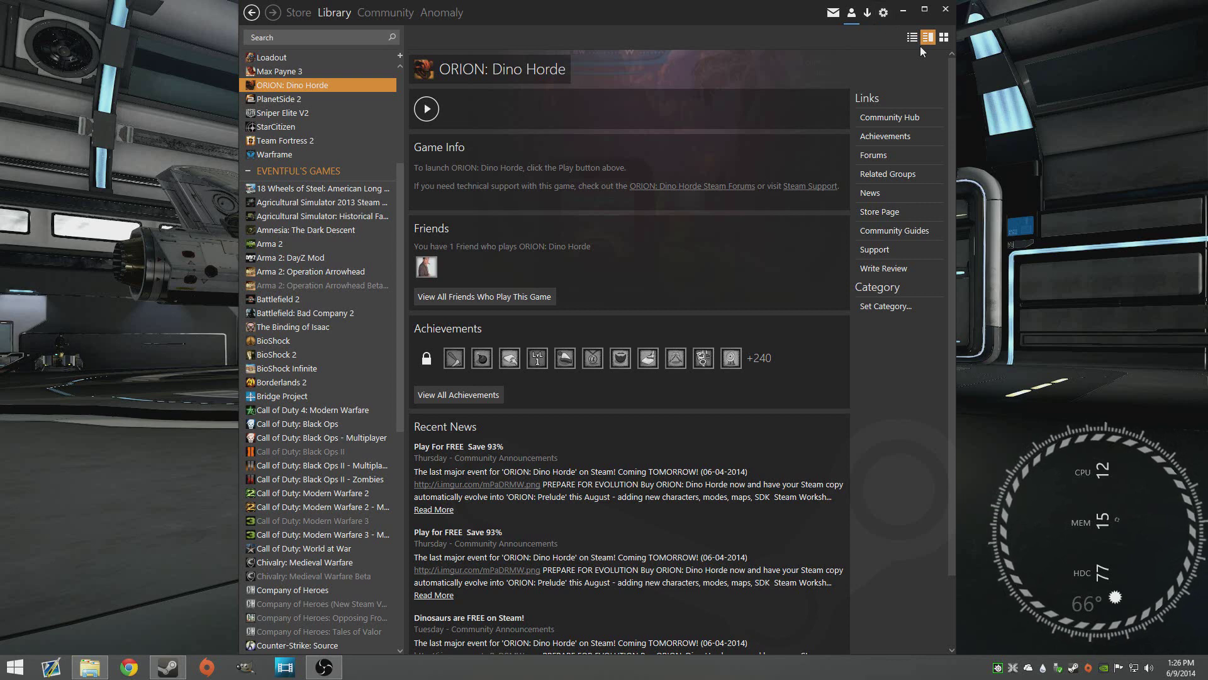
{"action": "left_click", "coordinate": [129, 667]}
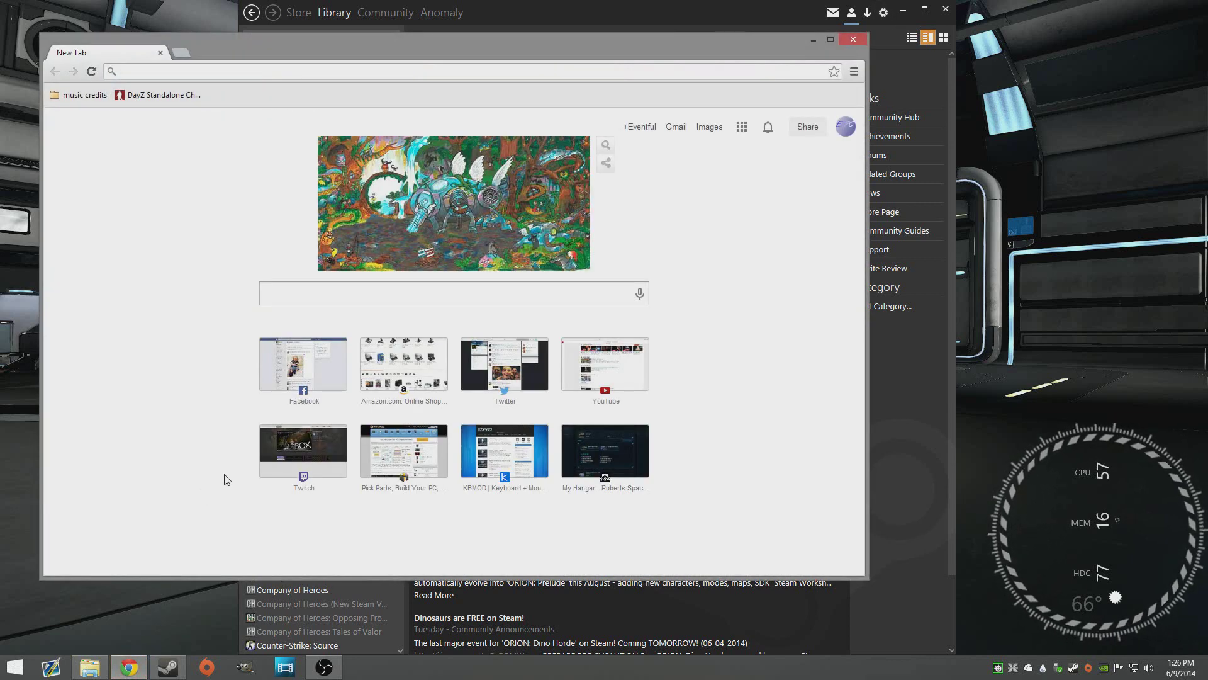
- Search Google for 'steam skin' and open the skinyoursteam.com result
{"action": "type", "text": "f"}
{"action": "key", "text": "BackSpace"}
{"action": "key", "text": "BackSpace"}
{"action": "type", "text": "st"}
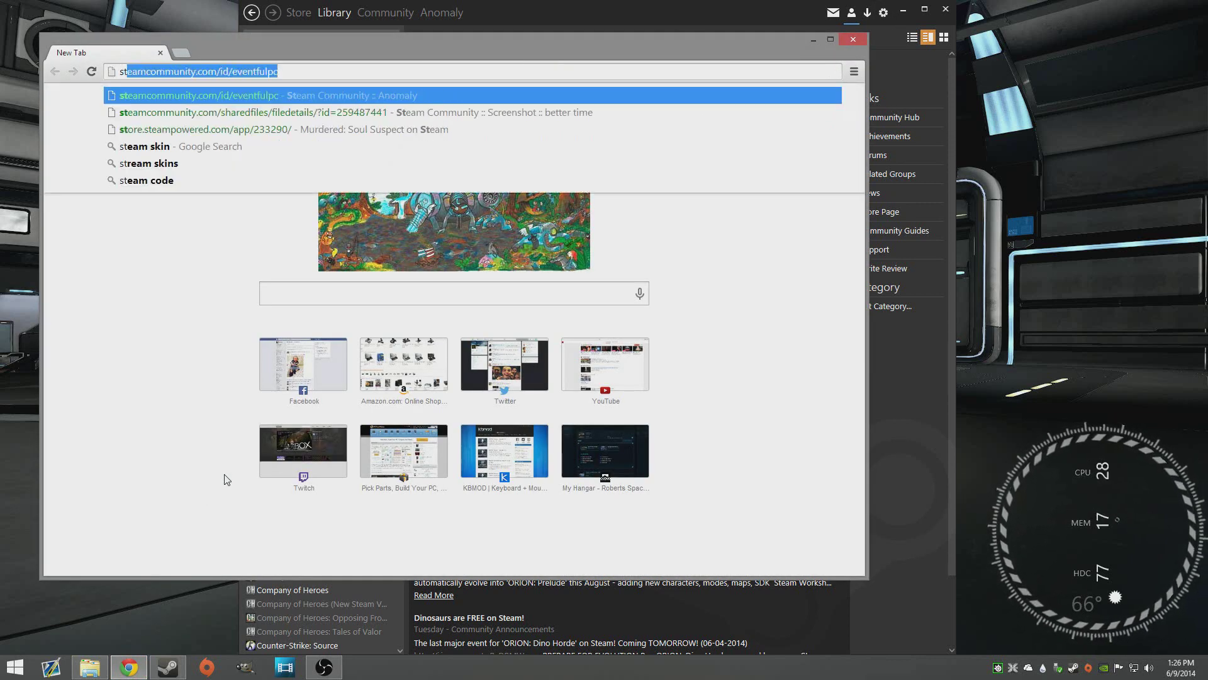
{"action": "type", "text": "eam skin"}
{"action": "key", "text": "Return"}
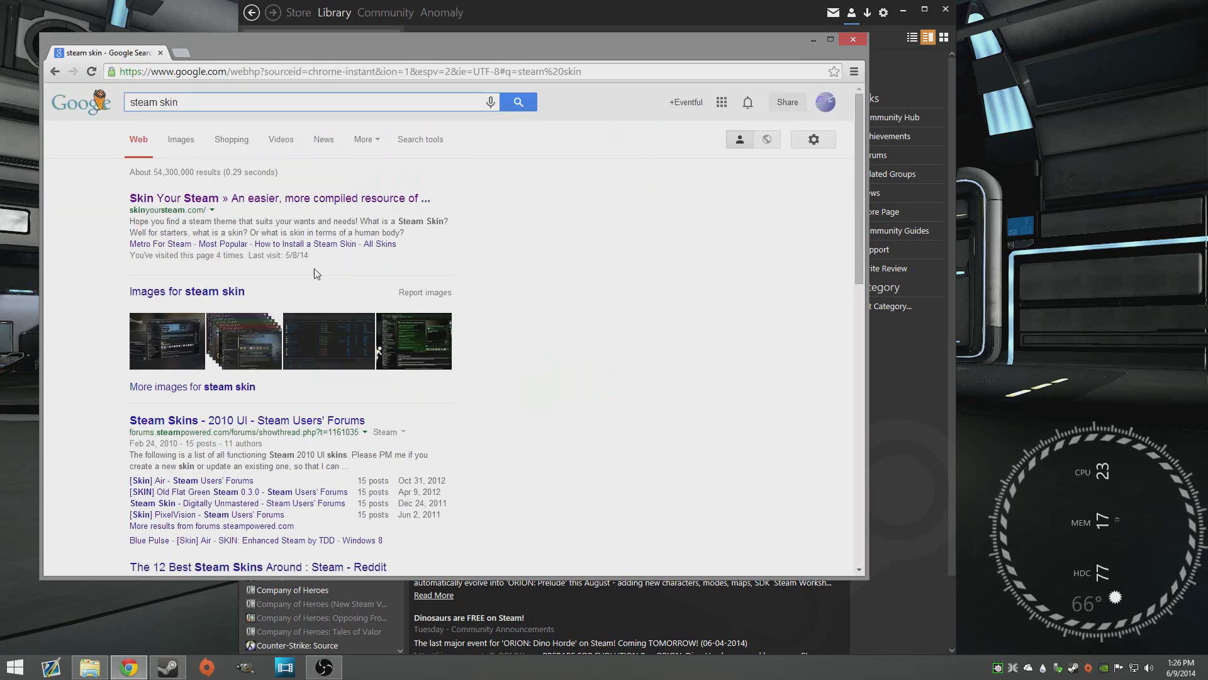
{"action": "left_click", "coordinate": [308, 198]}
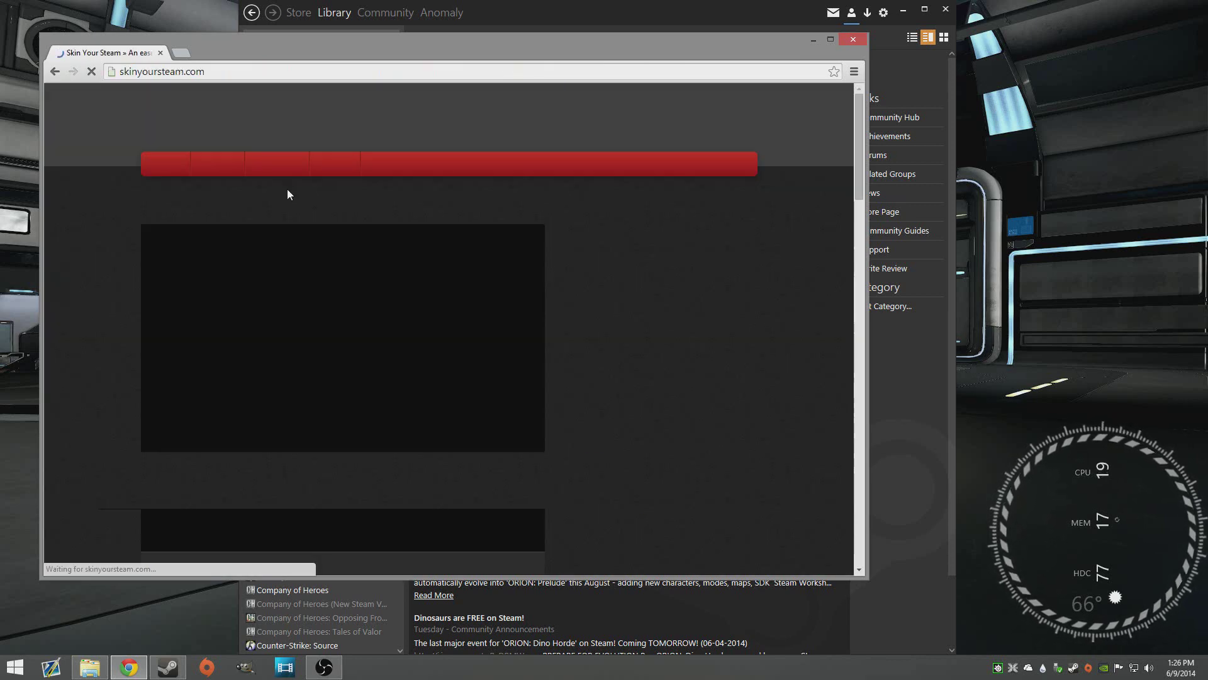
- Preview the Razer and Galaxy bundles, open the Galaxy Bundle post, then show the Steam skins folder
{"action": "scroll", "coordinate": [270, 197], "scroll_direction": "down", "scroll_amount": 12}
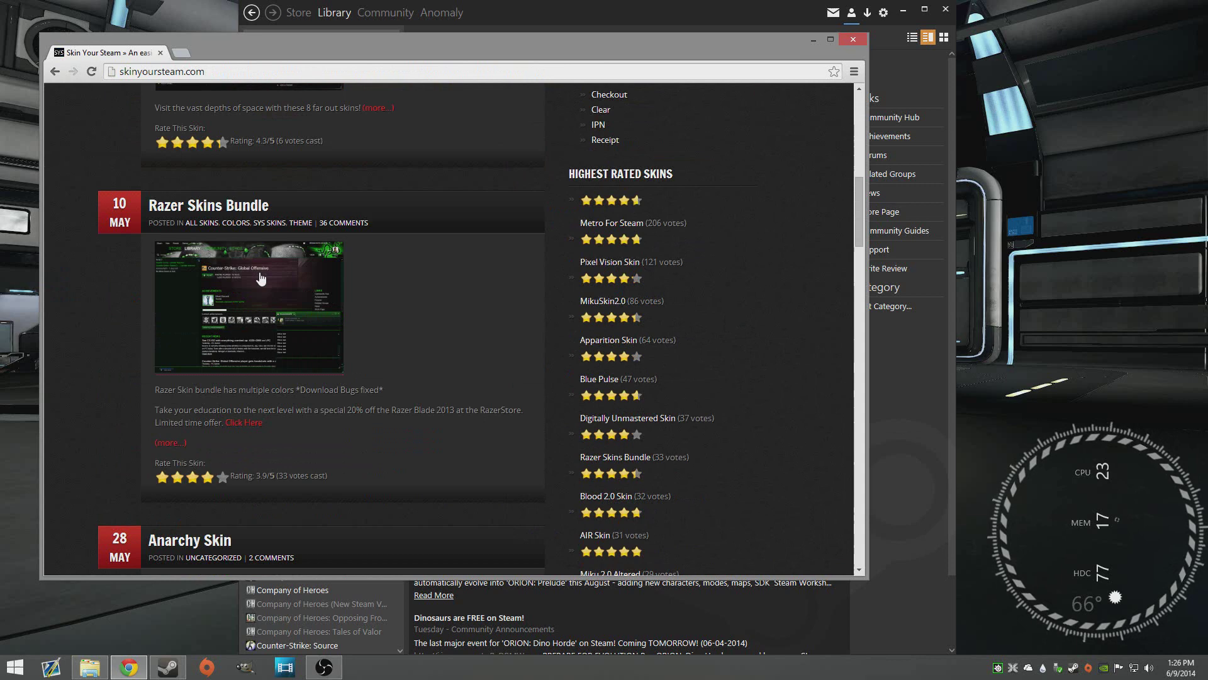
{"action": "left_click", "coordinate": [261, 266]}
{"action": "left_click", "coordinate": [572, 248]}
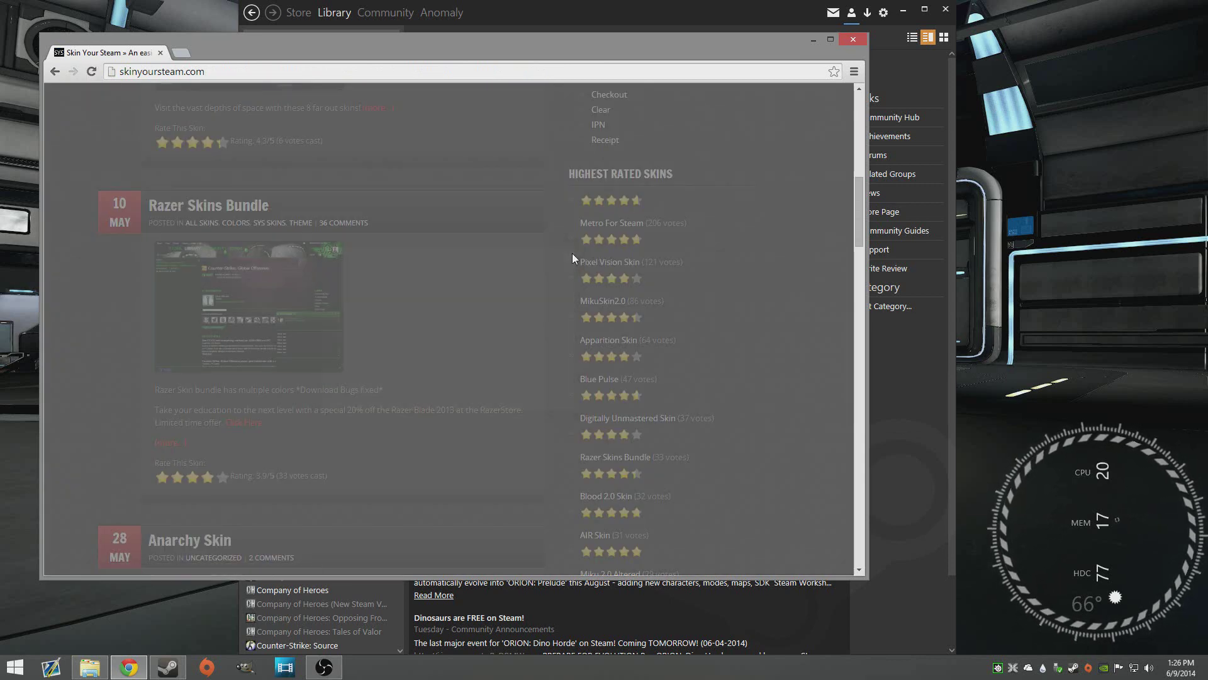
{"action": "scroll", "coordinate": [400, 277], "scroll_direction": "up", "scroll_amount": 5}
{"action": "scroll", "coordinate": [364, 308], "scroll_direction": "down", "scroll_amount": 4}
{"action": "scroll", "coordinate": [330, 250], "scroll_direction": "up", "scroll_amount": 2}
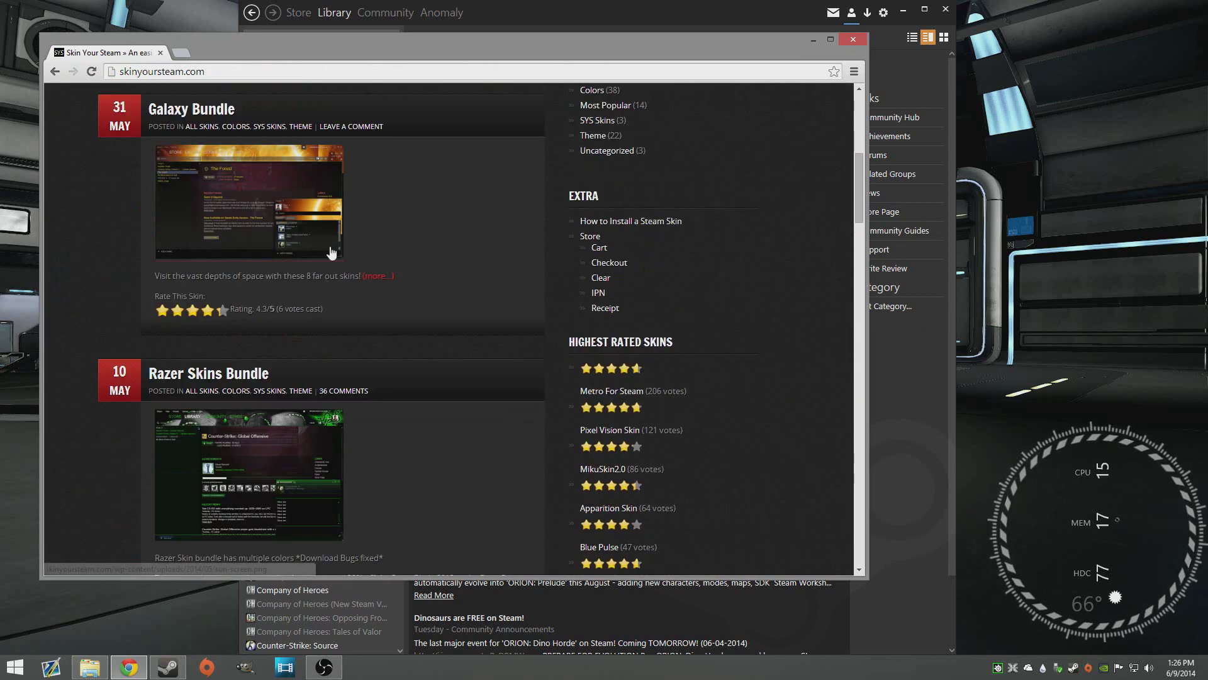
{"action": "left_click", "coordinate": [274, 214]}
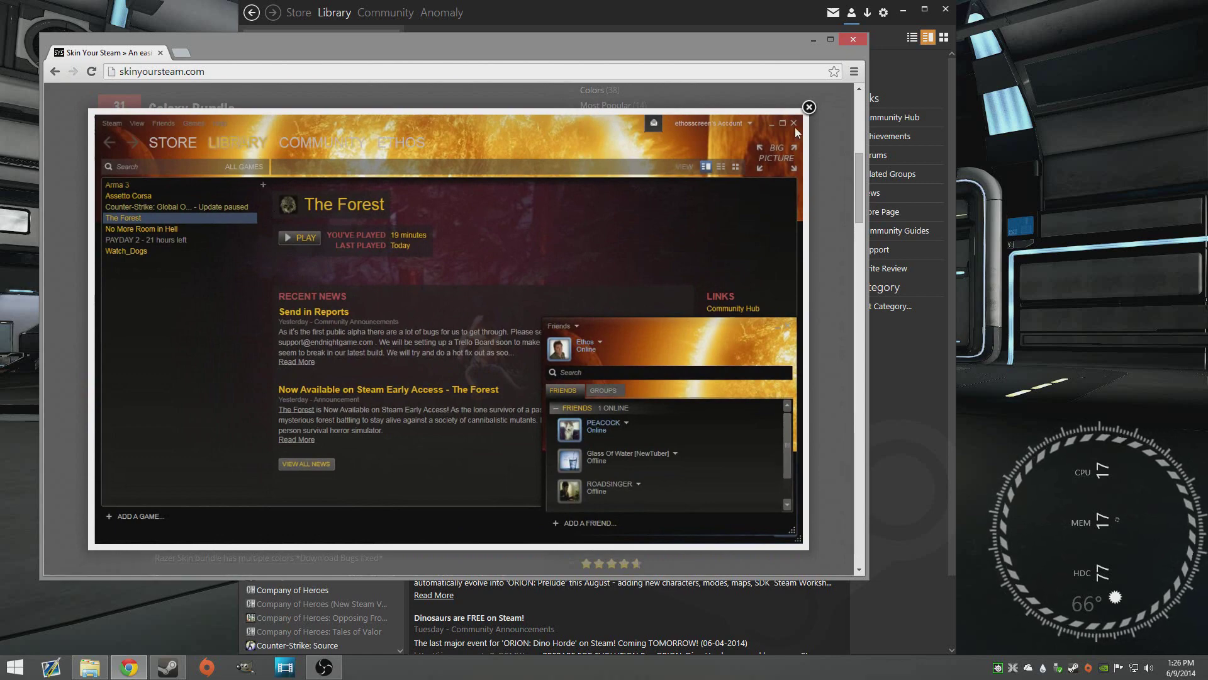
{"action": "left_click", "coordinate": [809, 107]}
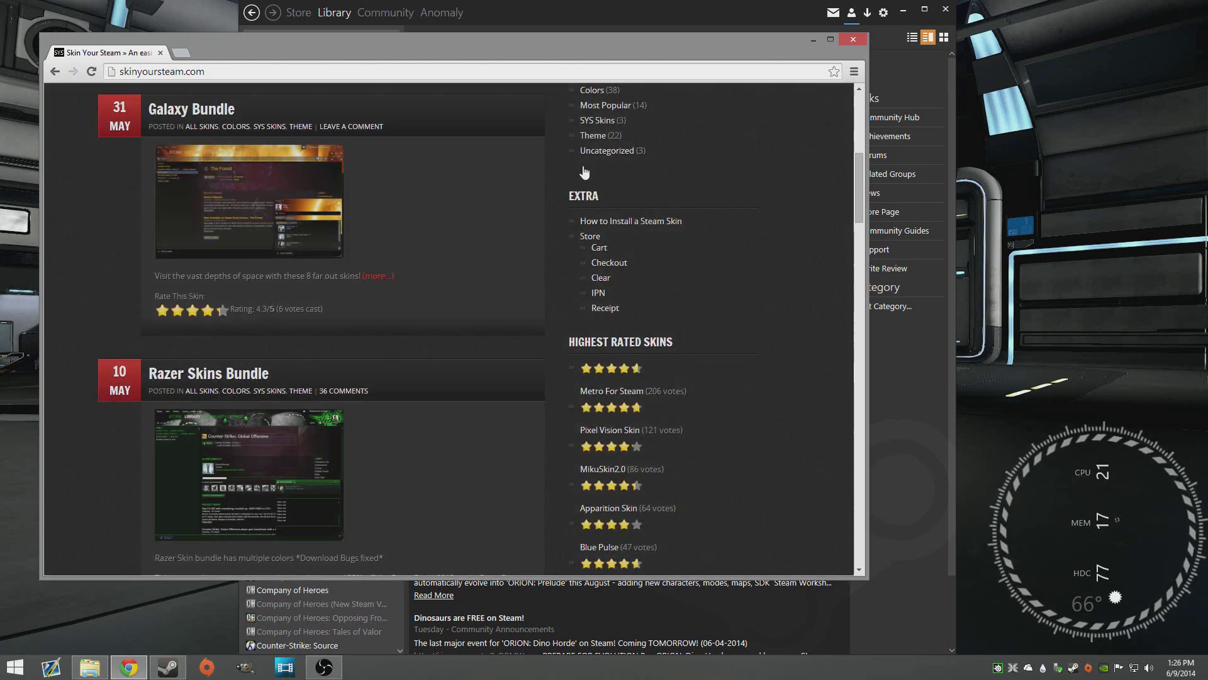
{"action": "left_click", "coordinate": [377, 276]}
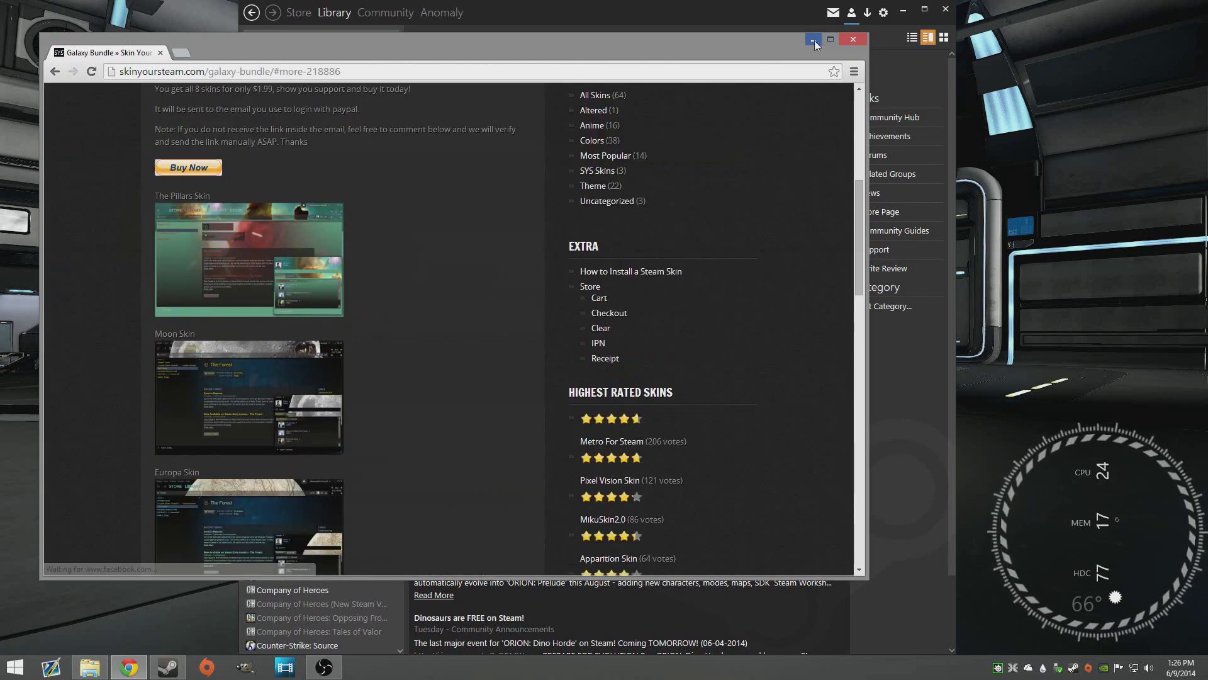
{"action": "left_click", "coordinate": [814, 41]}
{"action": "left_click", "coordinate": [105, 669]}
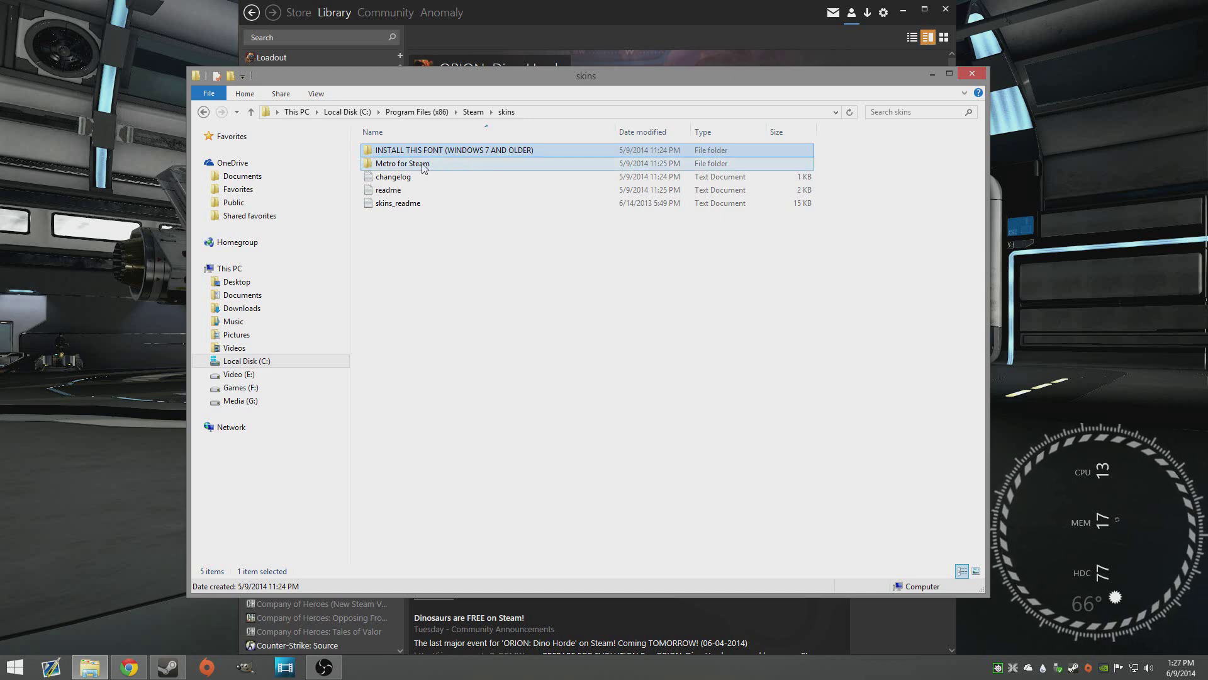
- Switch Steam's interface skin to < default skin >, back to Metro for Steam, and confirm
{"action": "left_click", "coordinate": [933, 76]}
{"action": "left_click", "coordinate": [884, 13]}
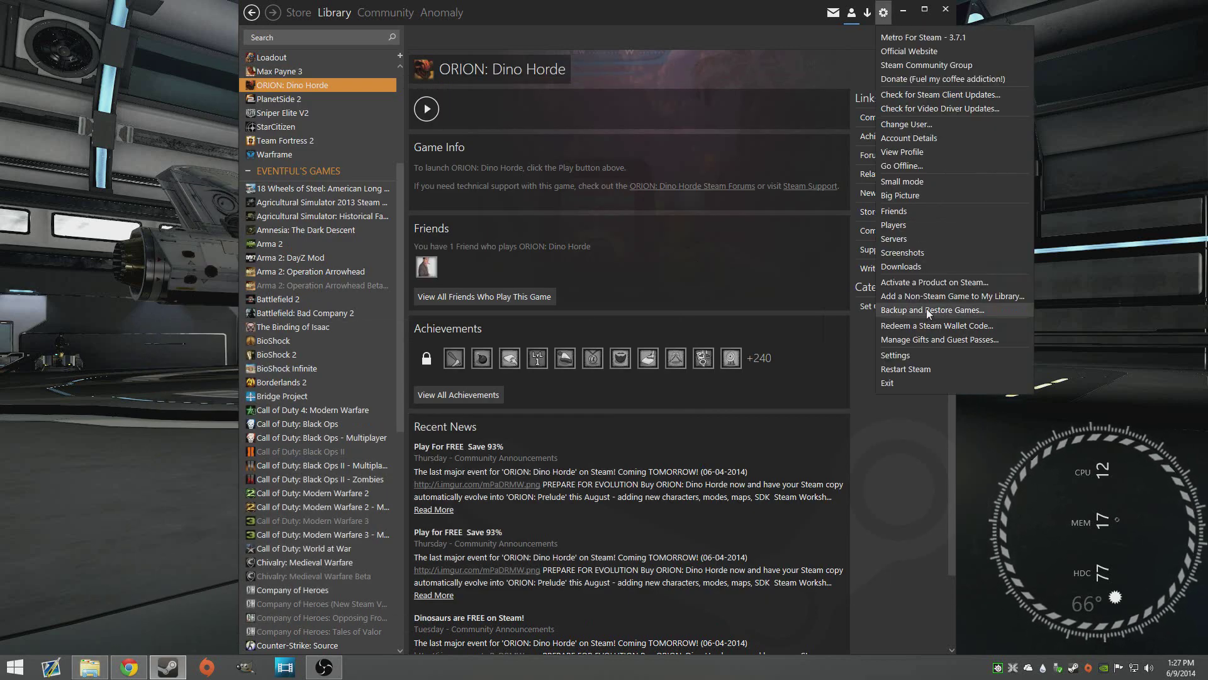
{"action": "left_click", "coordinate": [918, 355]}
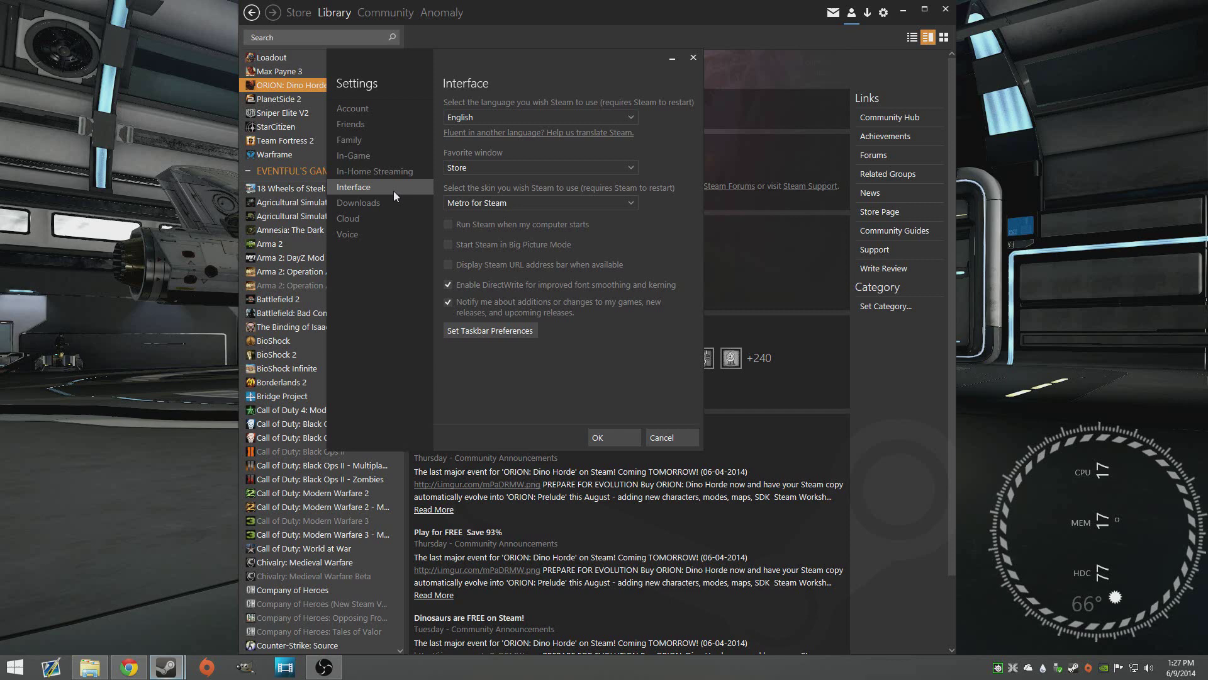
{"action": "left_click", "coordinate": [631, 202]}
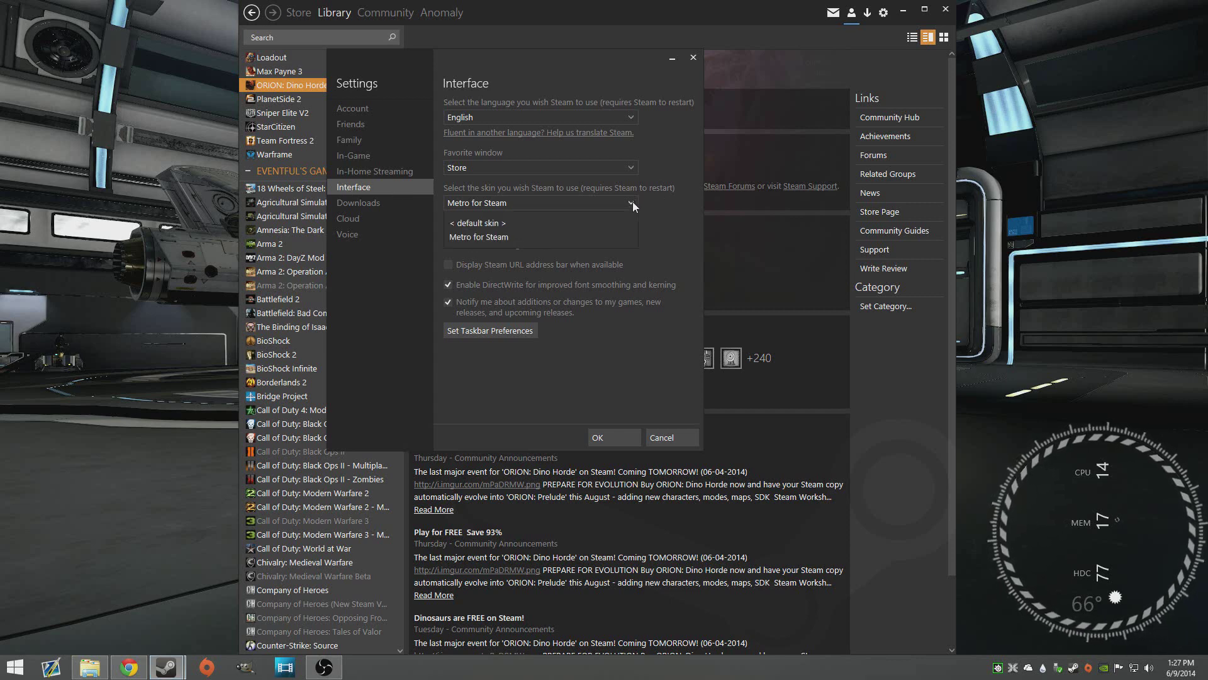
{"action": "left_click", "coordinate": [580, 224]}
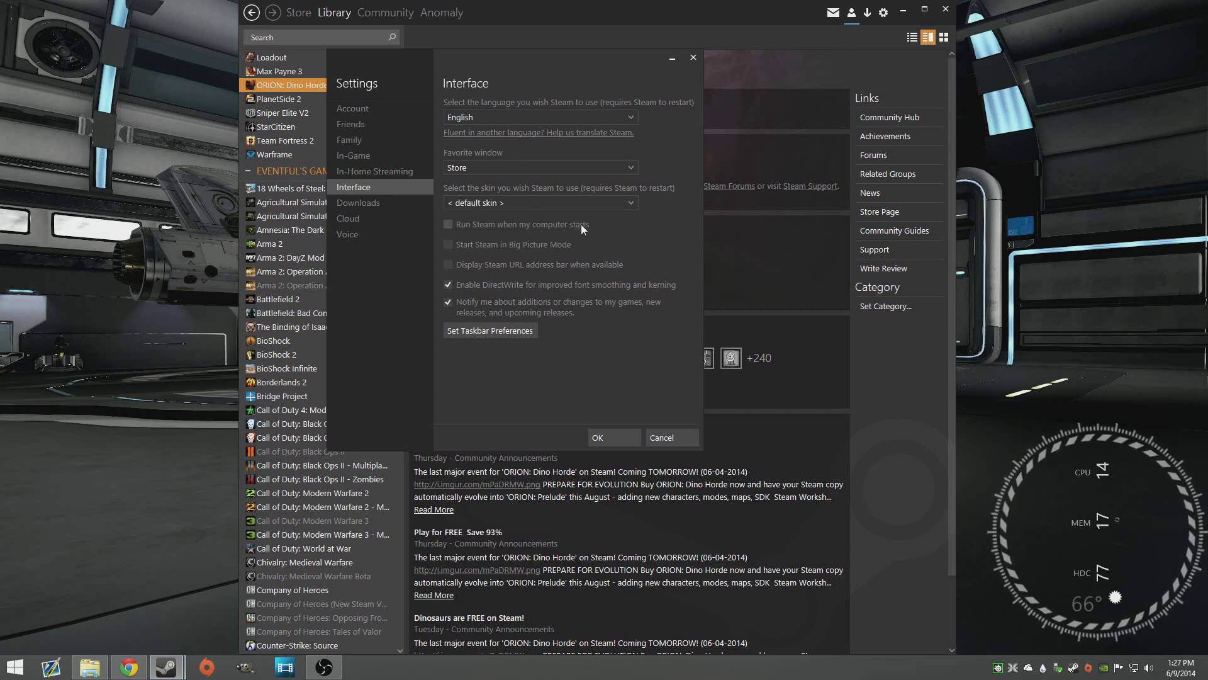
{"action": "left_click", "coordinate": [606, 202]}
{"action": "left_click", "coordinate": [582, 237]}
{"action": "left_click", "coordinate": [621, 434]}
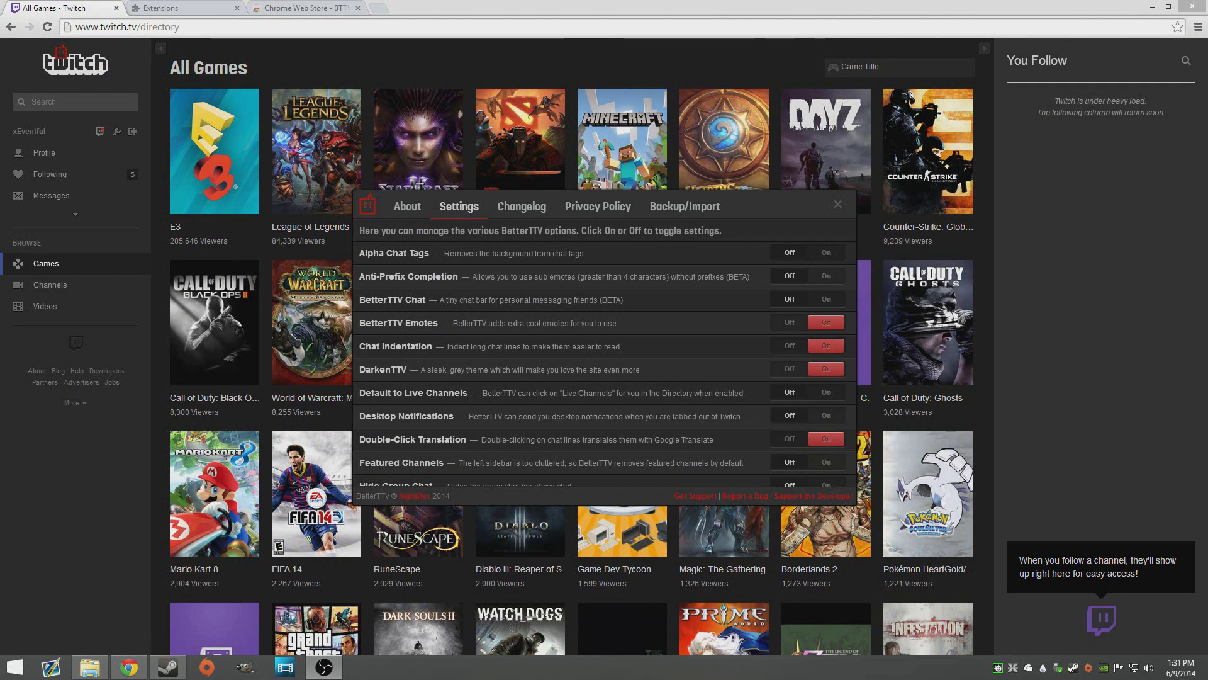
- View the BetterTTV extension in the Chrome Web Store, then close those tabs
{"action": "left_click", "coordinate": [213, 11]}
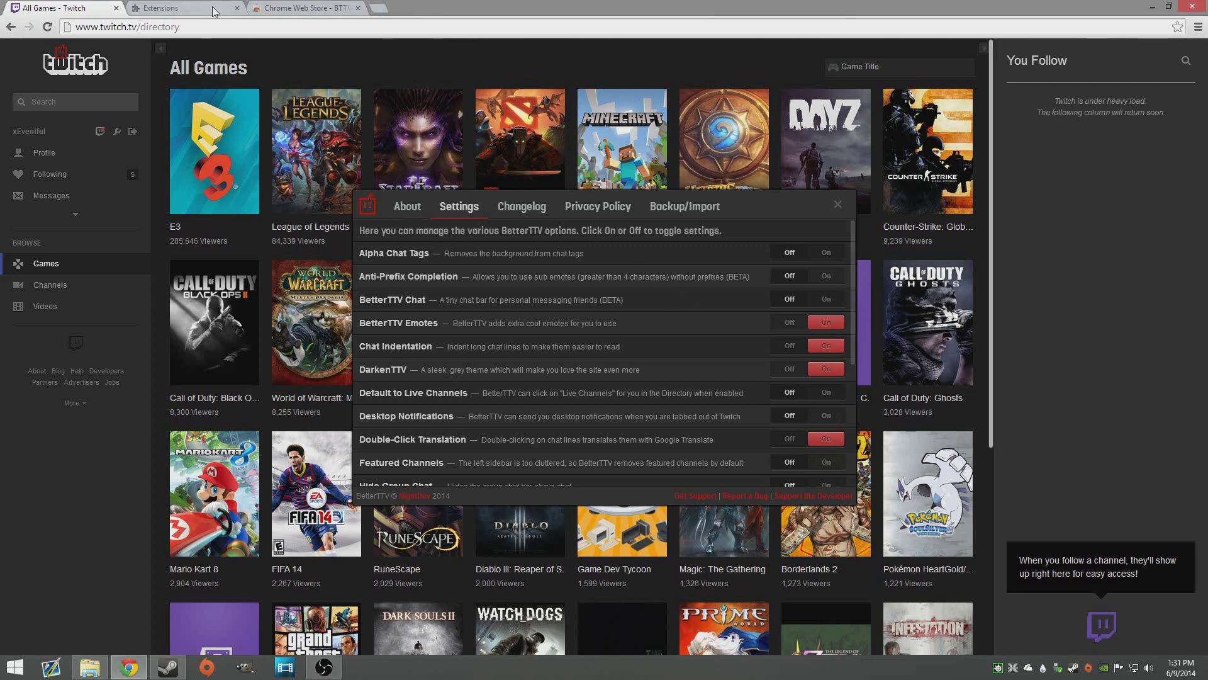
{"action": "left_click", "coordinate": [165, 311]}
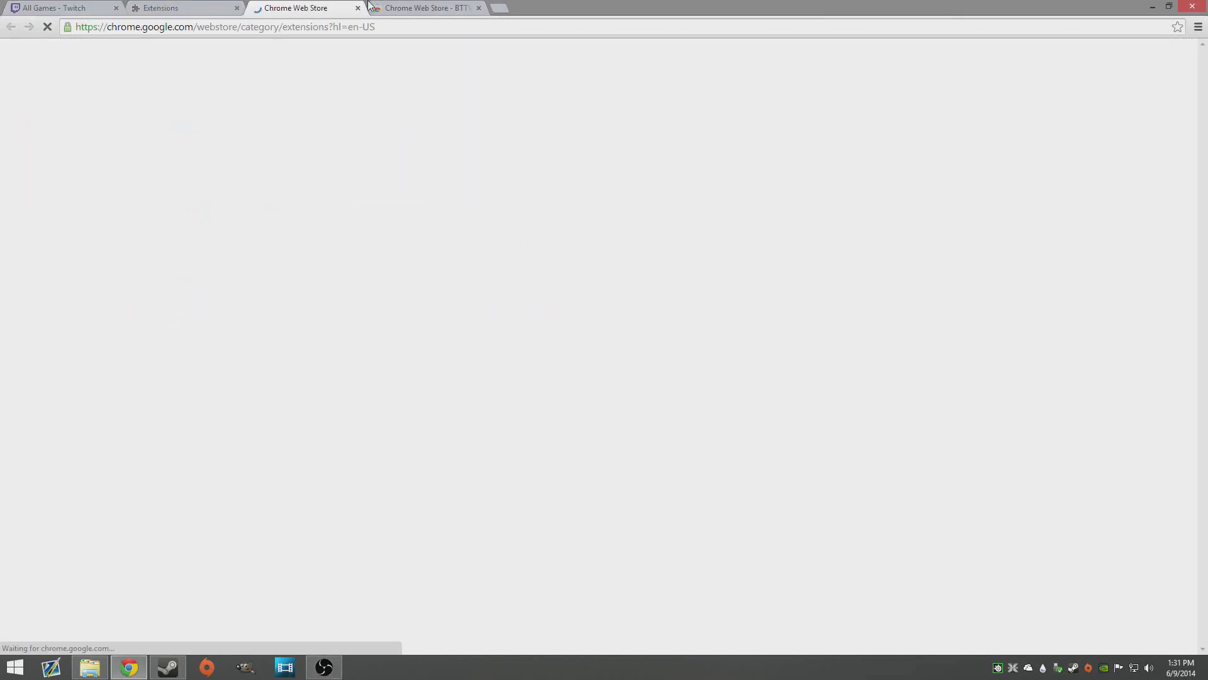
{"action": "left_click", "coordinate": [421, 7]}
{"action": "left_click", "coordinate": [267, 78]}
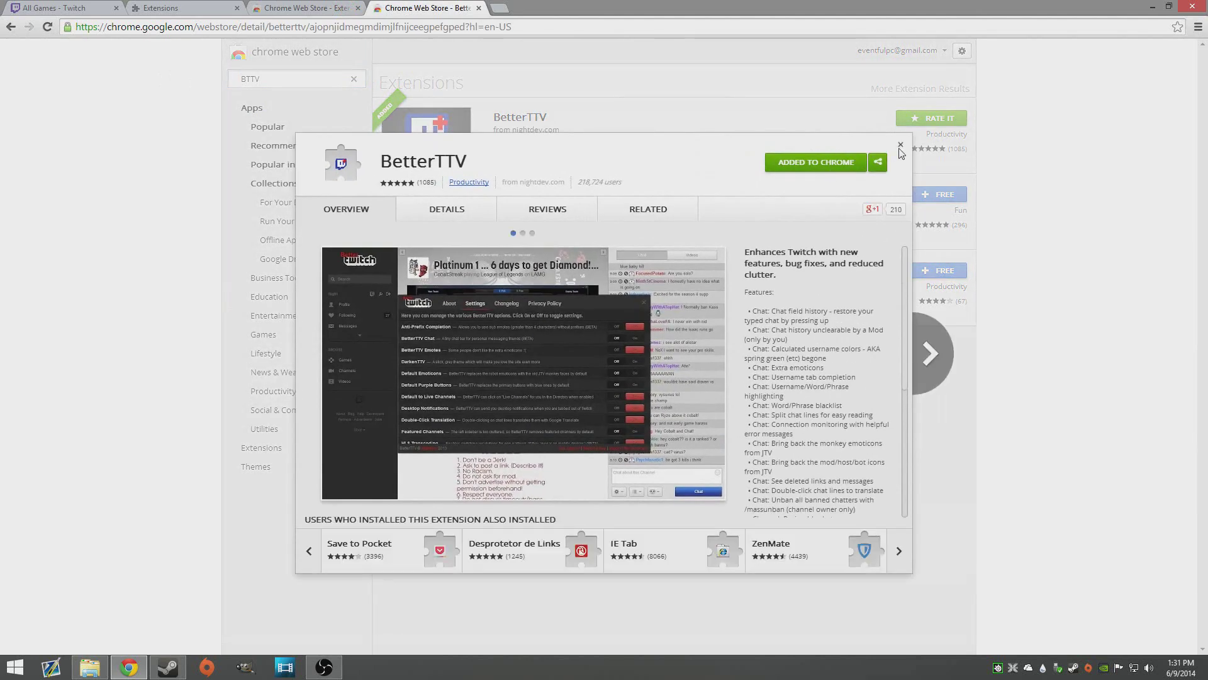
{"action": "left_click", "coordinate": [900, 144]}
{"action": "left_click", "coordinate": [479, 8]}
{"action": "left_click", "coordinate": [357, 7]}
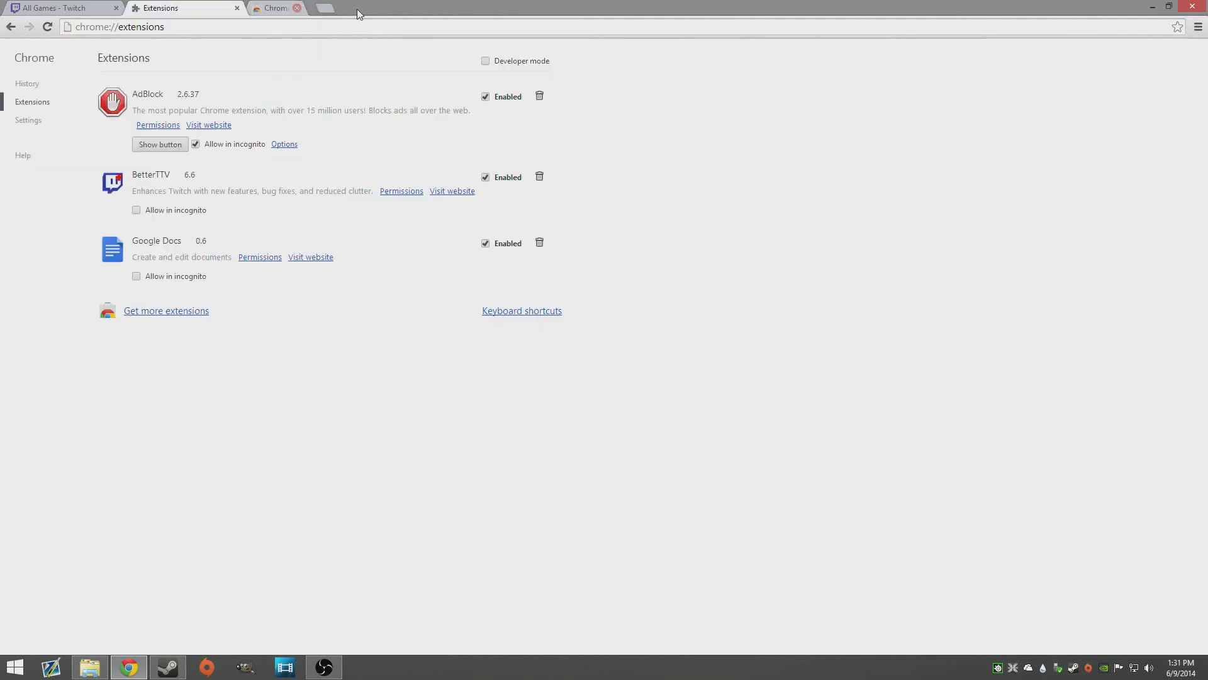
{"action": "left_click", "coordinate": [238, 8]}
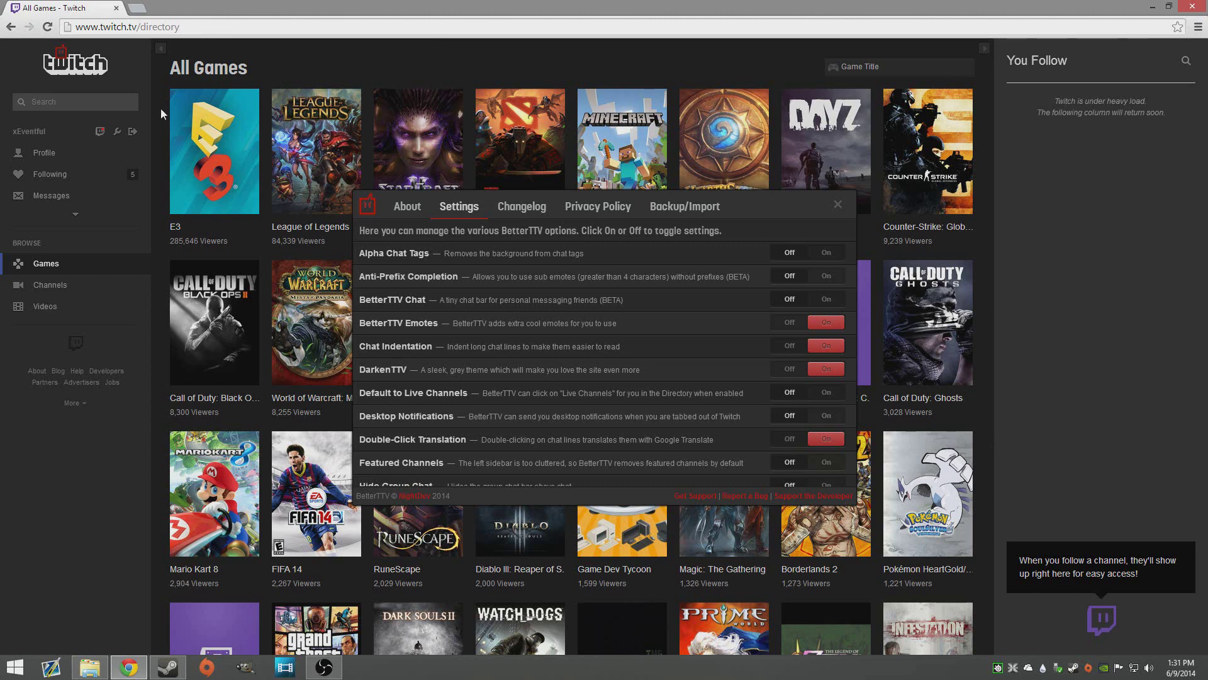
- Toggle DarkenTTV off and back on, then close the BetterTTV settings
{"action": "scroll", "coordinate": [494, 244], "scroll_direction": "down", "scroll_amount": 3}
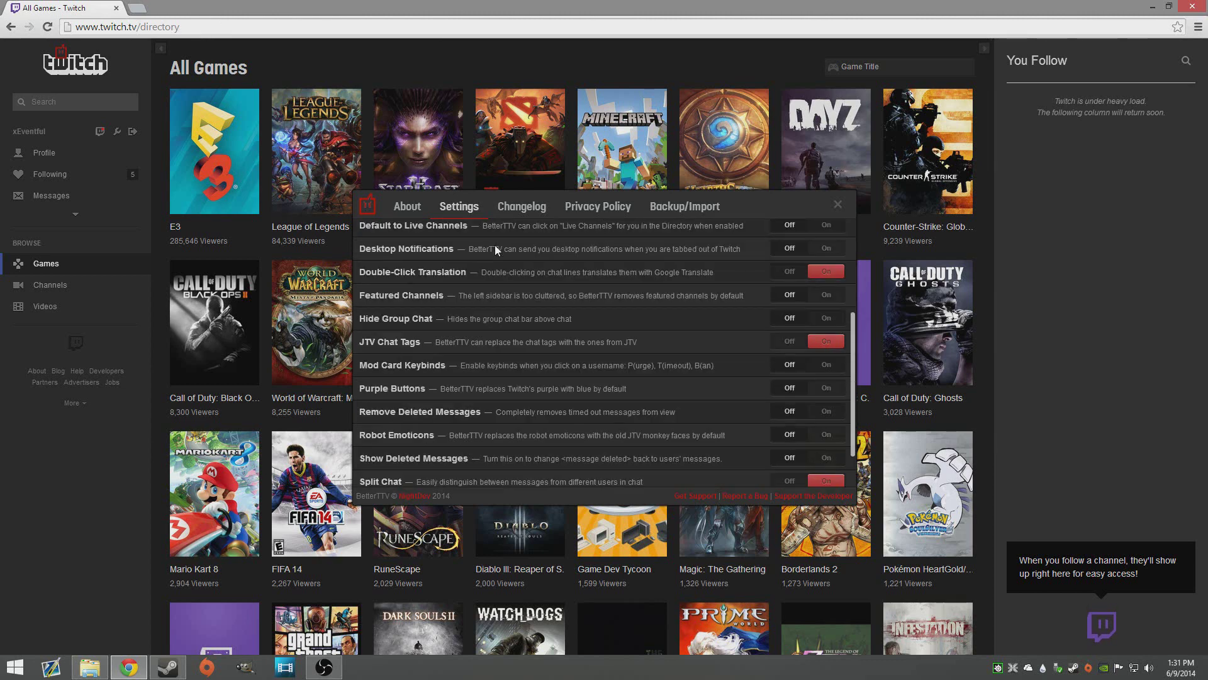
{"action": "scroll", "coordinate": [495, 249], "scroll_direction": "down", "scroll_amount": 2}
{"action": "scroll", "coordinate": [484, 258], "scroll_direction": "up", "scroll_amount": 6}
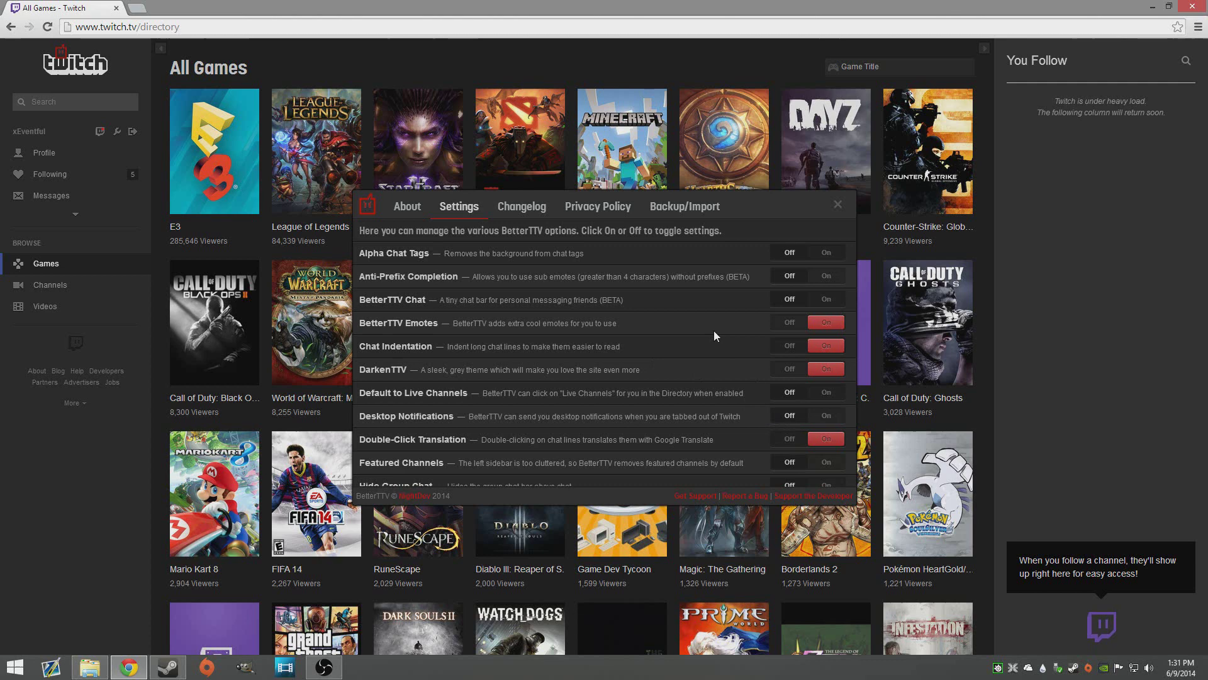
{"action": "left_click", "coordinate": [791, 370]}
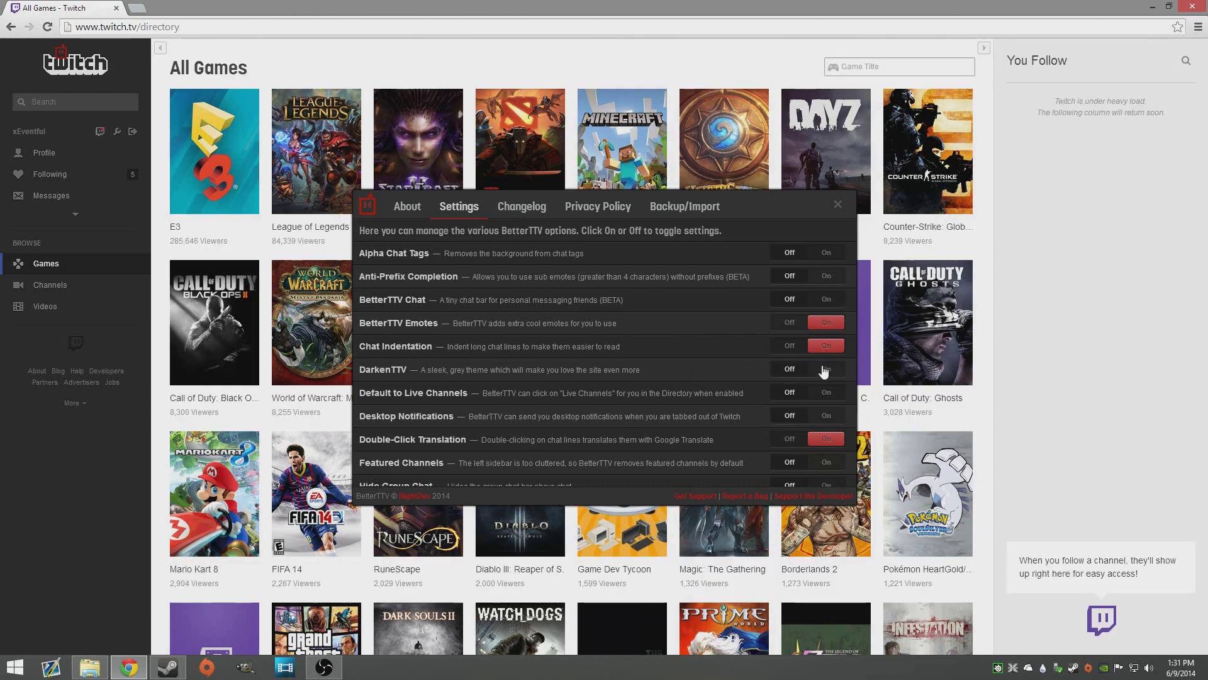
{"action": "left_click", "coordinate": [825, 371]}
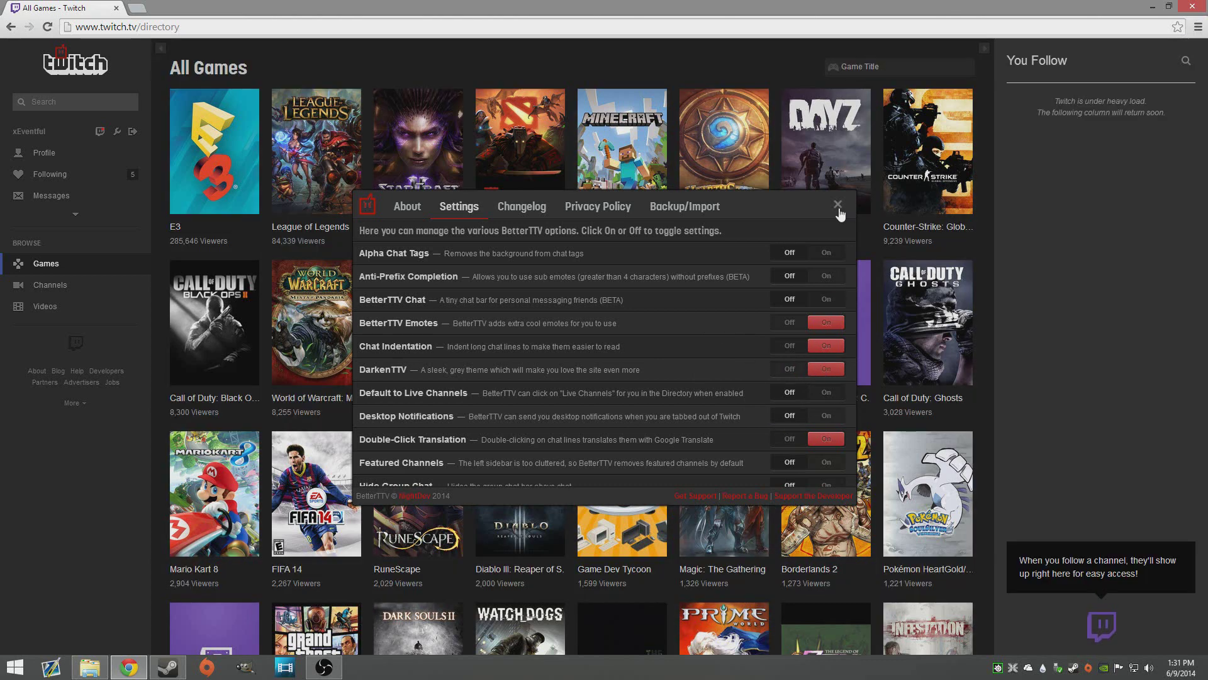
{"action": "left_click", "coordinate": [837, 216]}
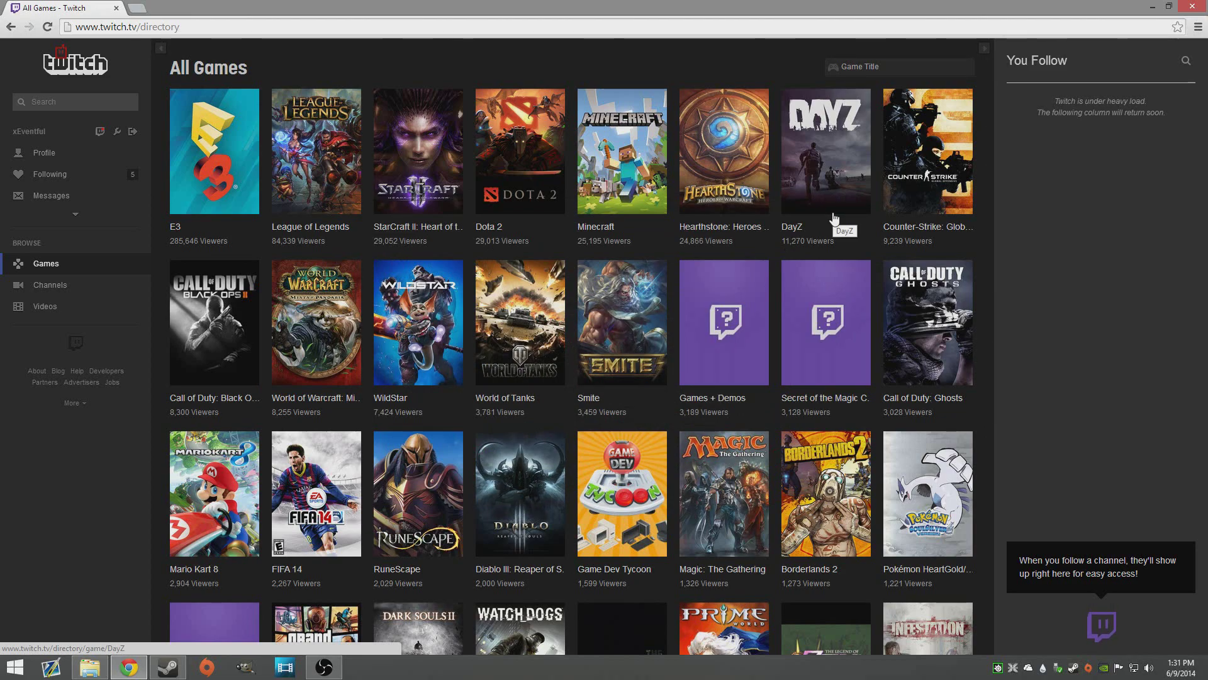
- Show the Windows 8 Apps by category list and scroll through it
{"action": "key", "text": "super"}
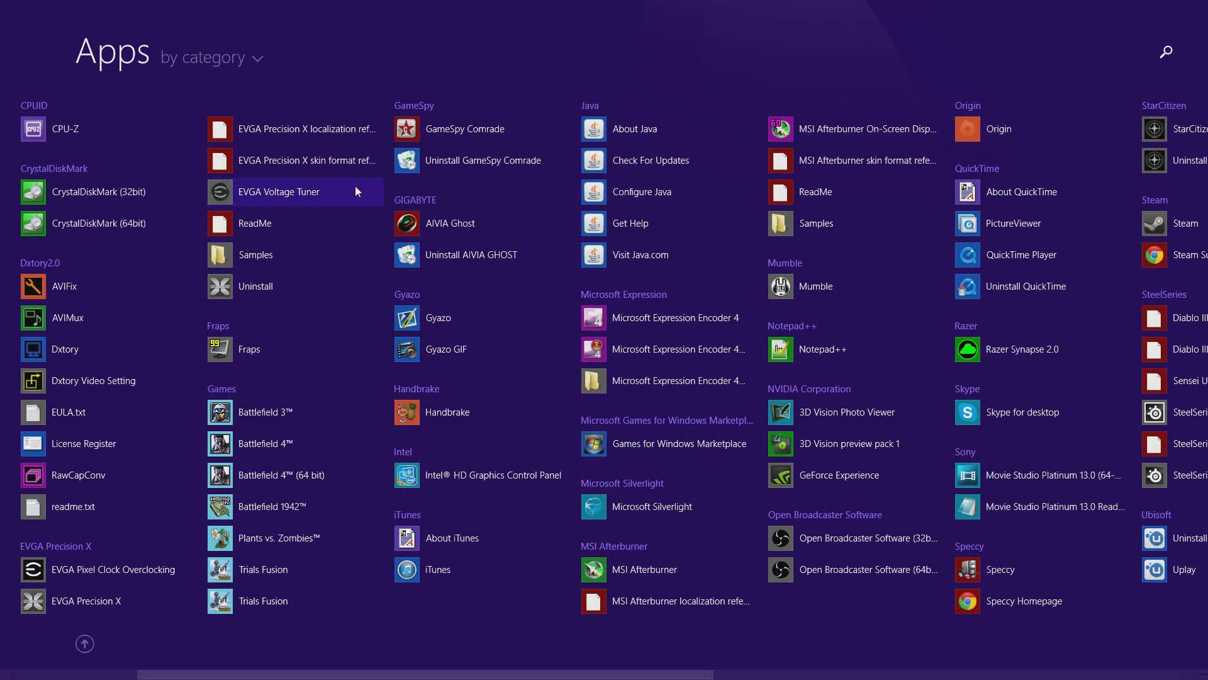
{"action": "scroll", "coordinate": [579, 245], "scroll_direction": "down", "scroll_amount": 5}
{"action": "scroll", "coordinate": [572, 265], "scroll_direction": "up", "scroll_amount": 4}
{"action": "scroll", "coordinate": [570, 258], "scroll_direction": "up", "scroll_amount": 3}
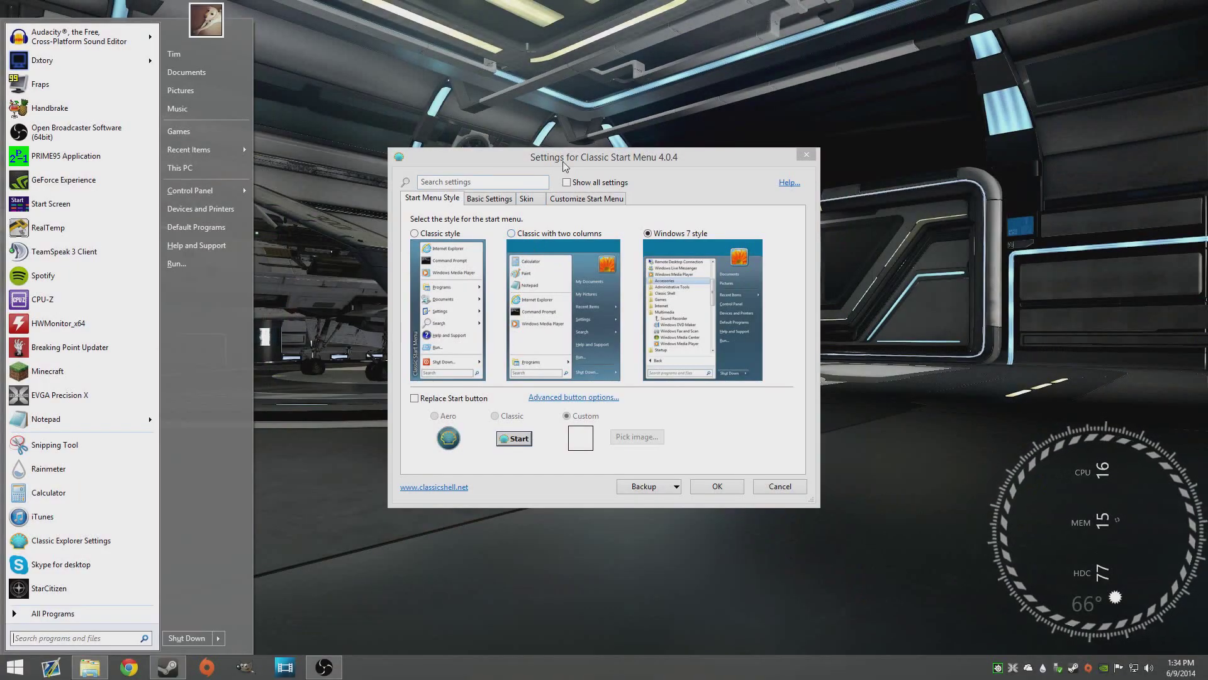
- Preview the Windows 7 style Classic Shell start menu, then close it
{"action": "left_click", "coordinate": [563, 161]}
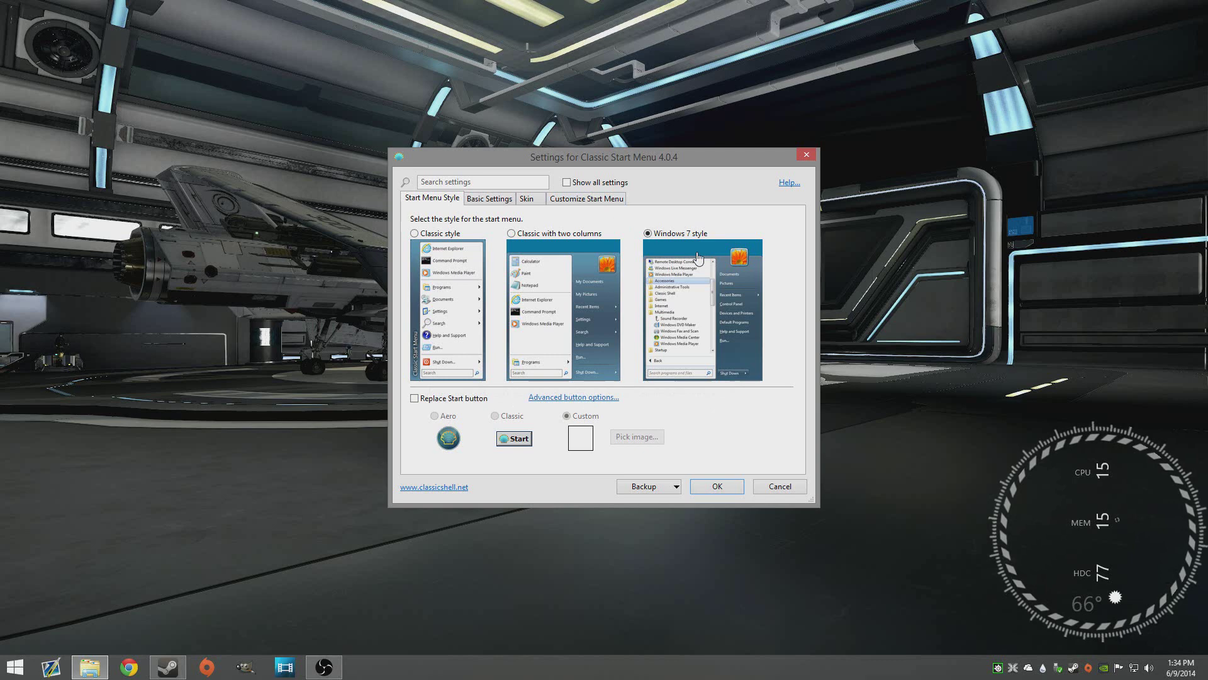
{"action": "left_click", "coordinate": [15, 666]}
{"action": "left_click", "coordinate": [15, 666]}
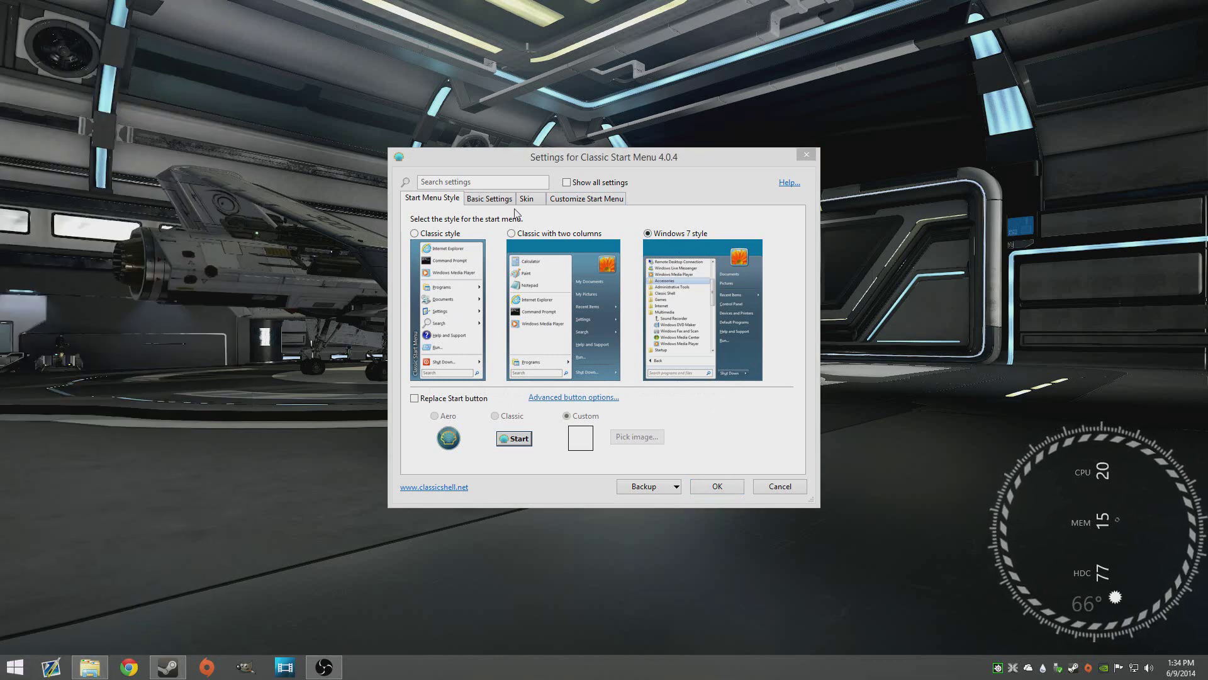
- Review the Basic Settings, Skin and Customize Start Menu tabs, close them, and restore This PC
{"action": "left_click", "coordinate": [486, 198]}
{"action": "left_click", "coordinate": [527, 198]}
{"action": "left_click", "coordinate": [575, 203]}
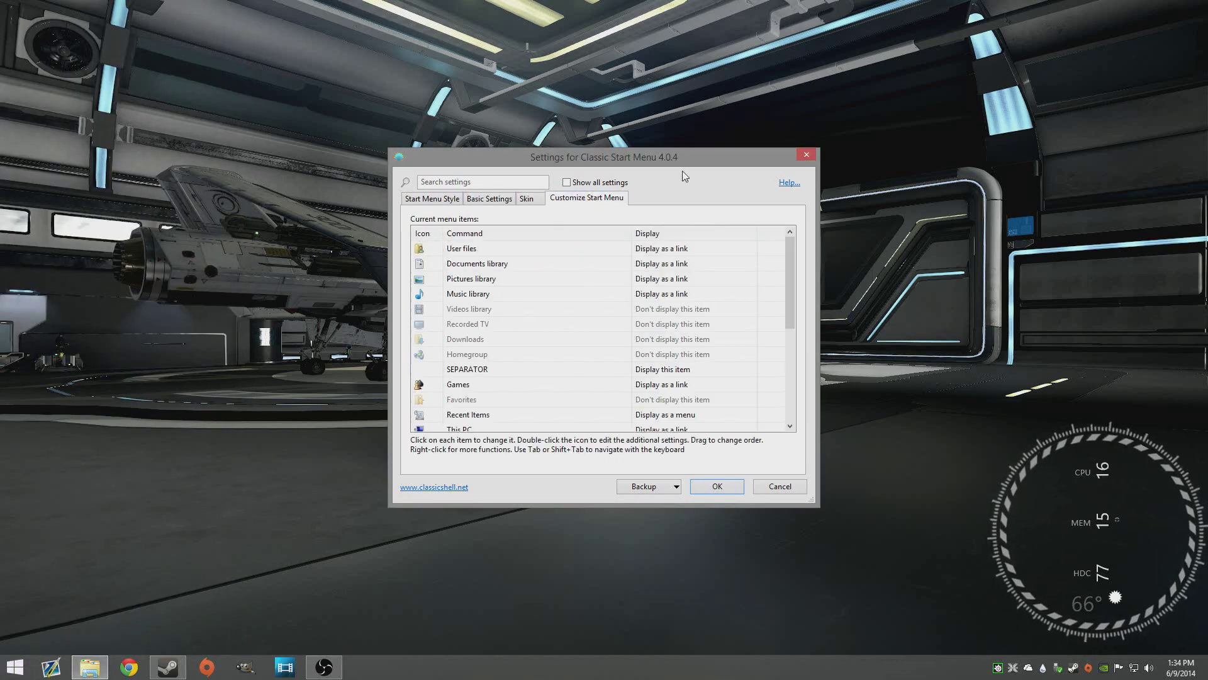
{"action": "left_click", "coordinate": [805, 156]}
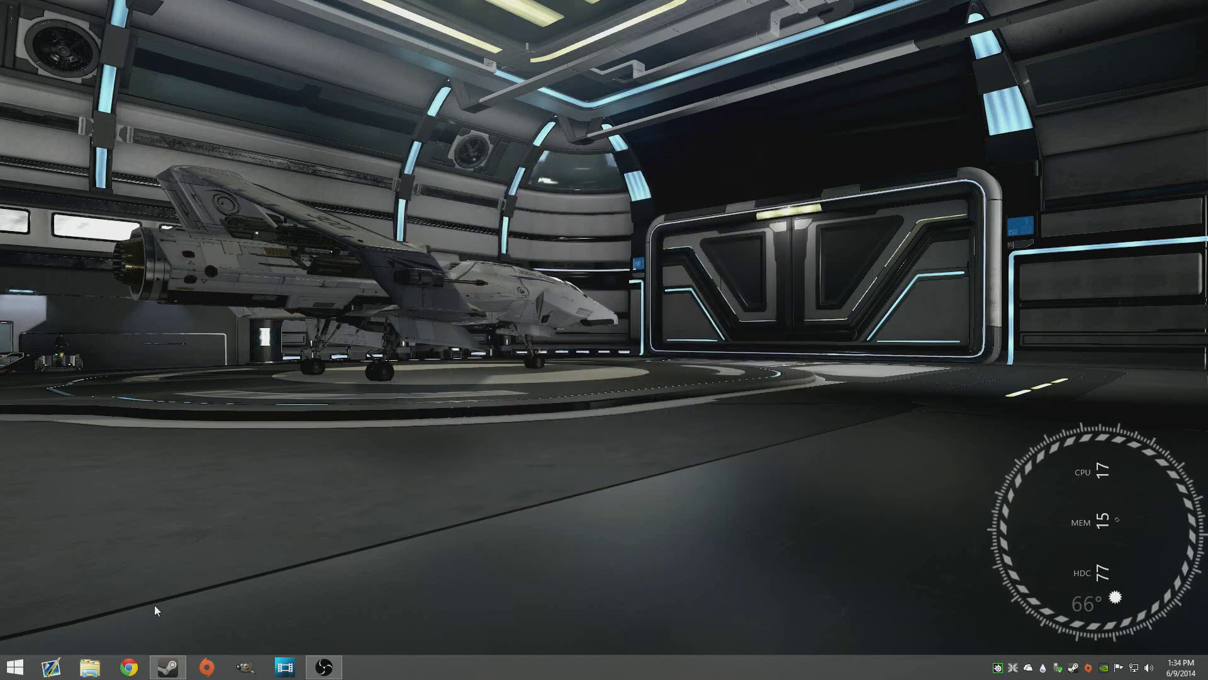
{"action": "left_click", "coordinate": [90, 666]}
- Nudge the This PC window left, then close it to clear the desktop
{"action": "left_click_drag", "start_coordinate": [542, 73], "coordinate": [516, 69]}
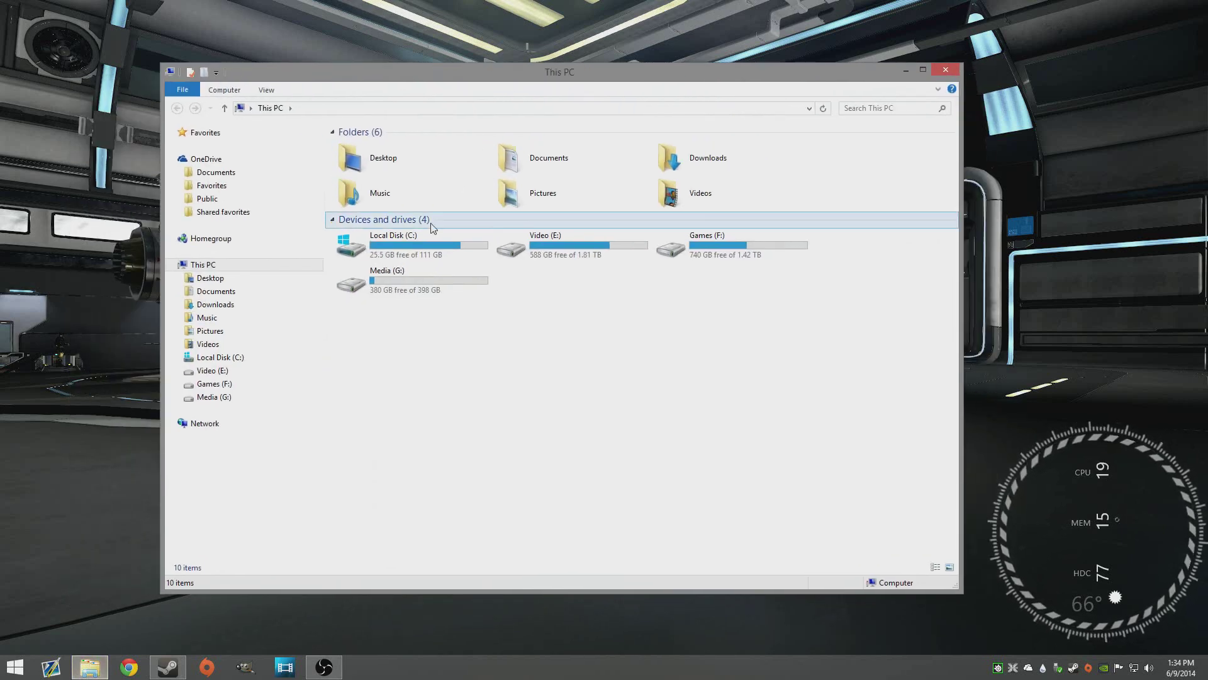
{"action": "left_click", "coordinate": [945, 70]}
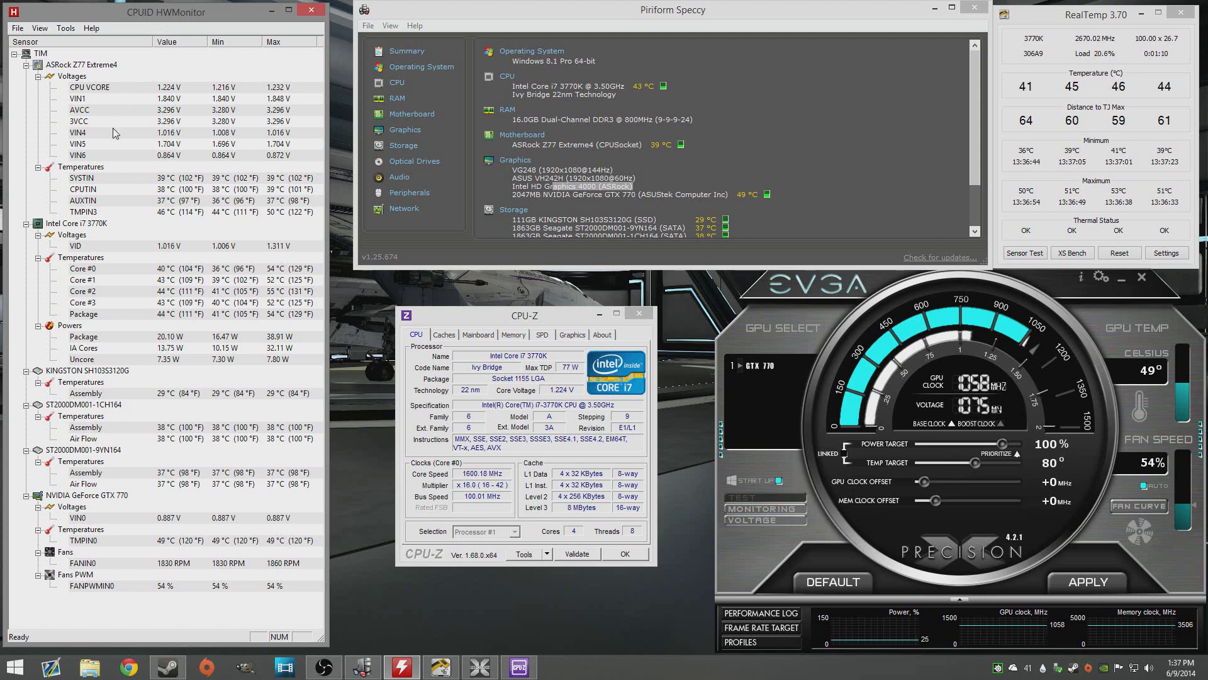
- In CPU-Z, review the Memory details and the GeForce GTX 770 graphics info, then return to CPU
{"action": "left_click", "coordinate": [488, 315]}
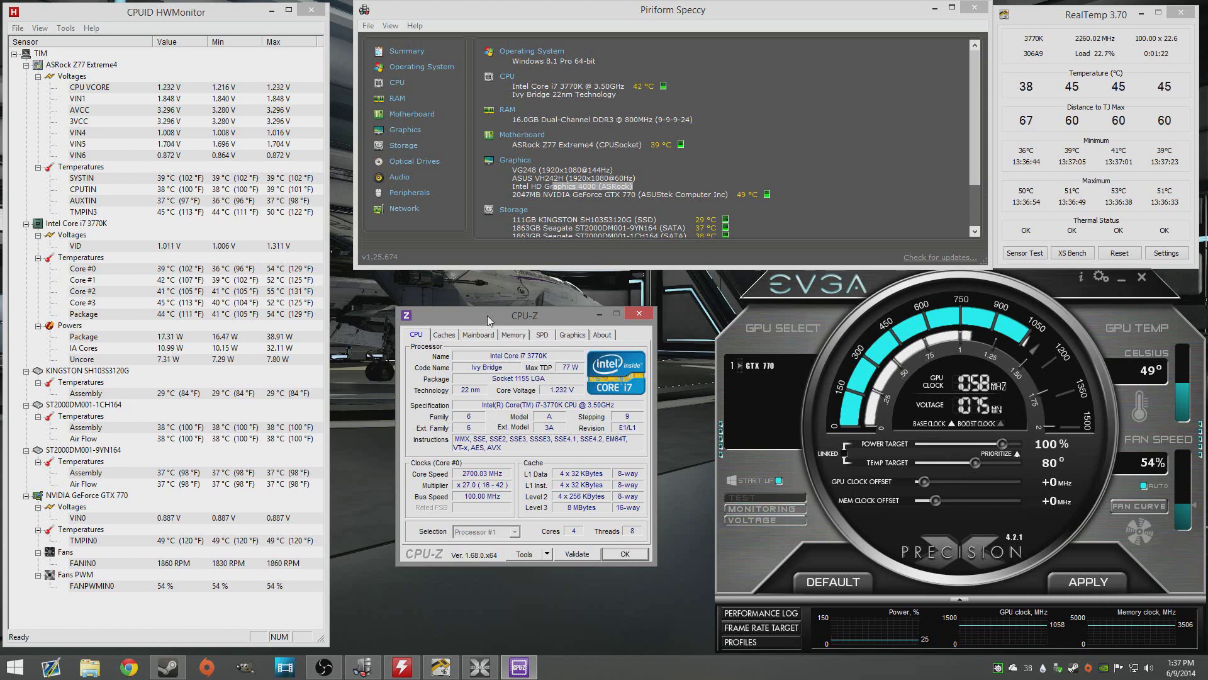
{"action": "left_click", "coordinate": [478, 334]}
{"action": "left_click", "coordinate": [513, 334]}
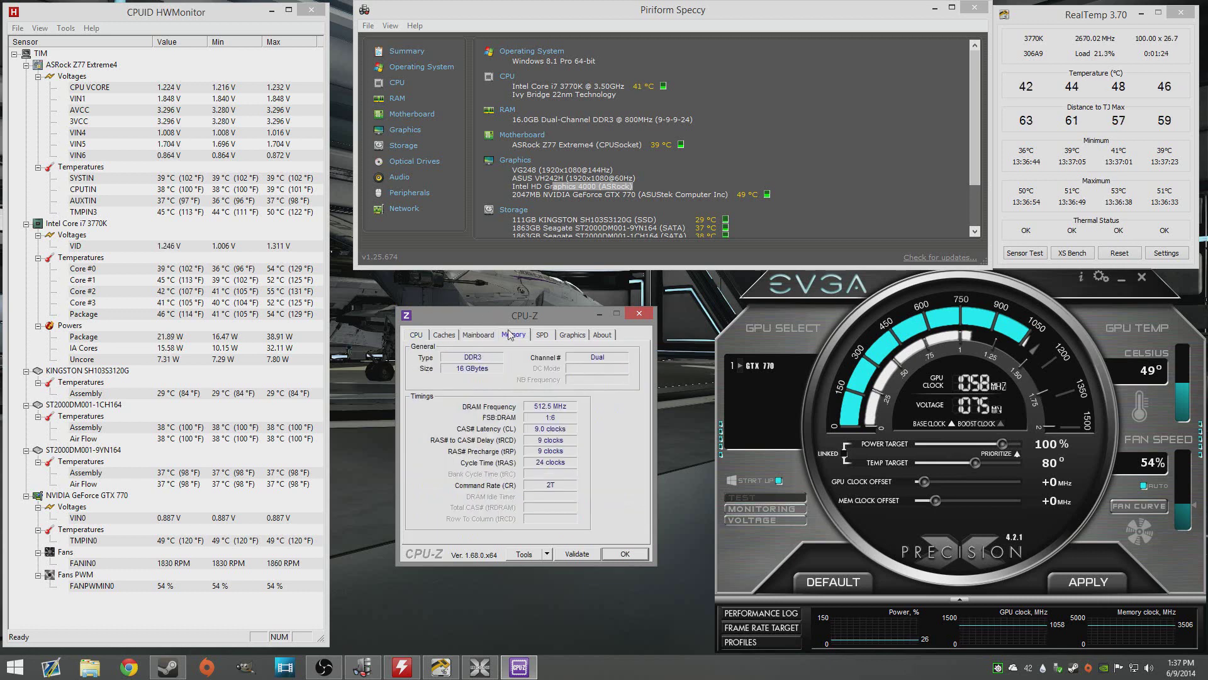
{"action": "left_click", "coordinate": [543, 334]}
{"action": "left_click", "coordinate": [571, 334]}
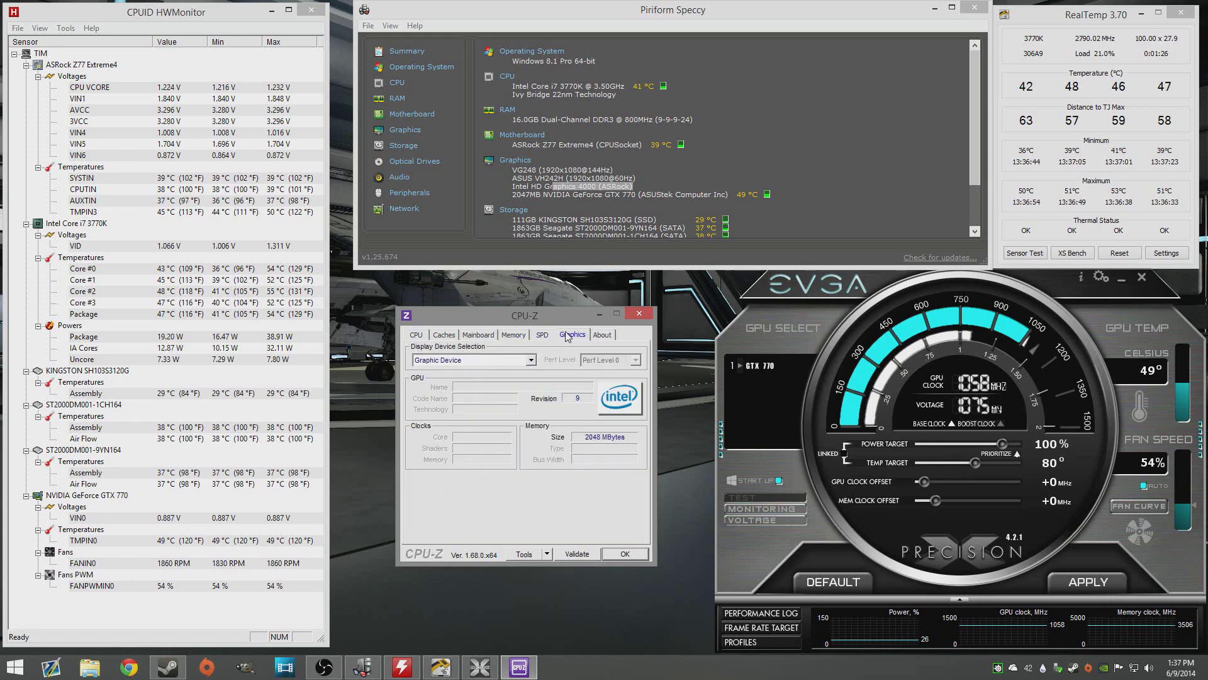
{"action": "left_click", "coordinate": [530, 360]}
{"action": "left_click", "coordinate": [517, 381]}
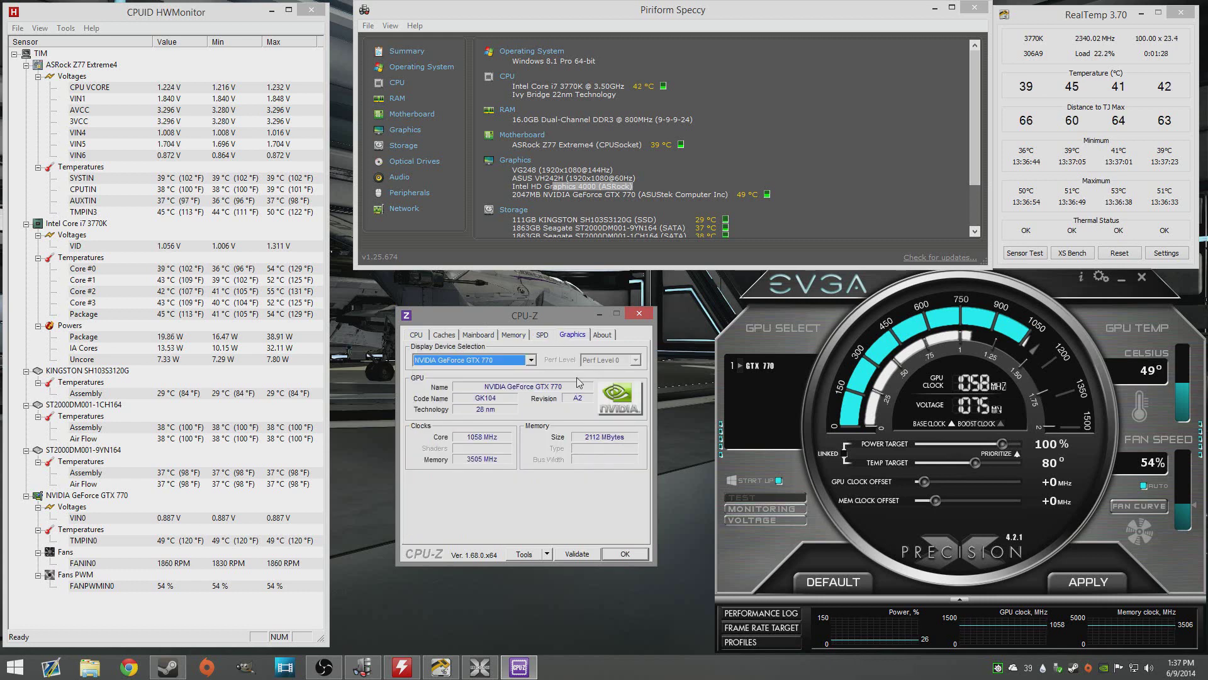
{"action": "left_click", "coordinate": [462, 335]}
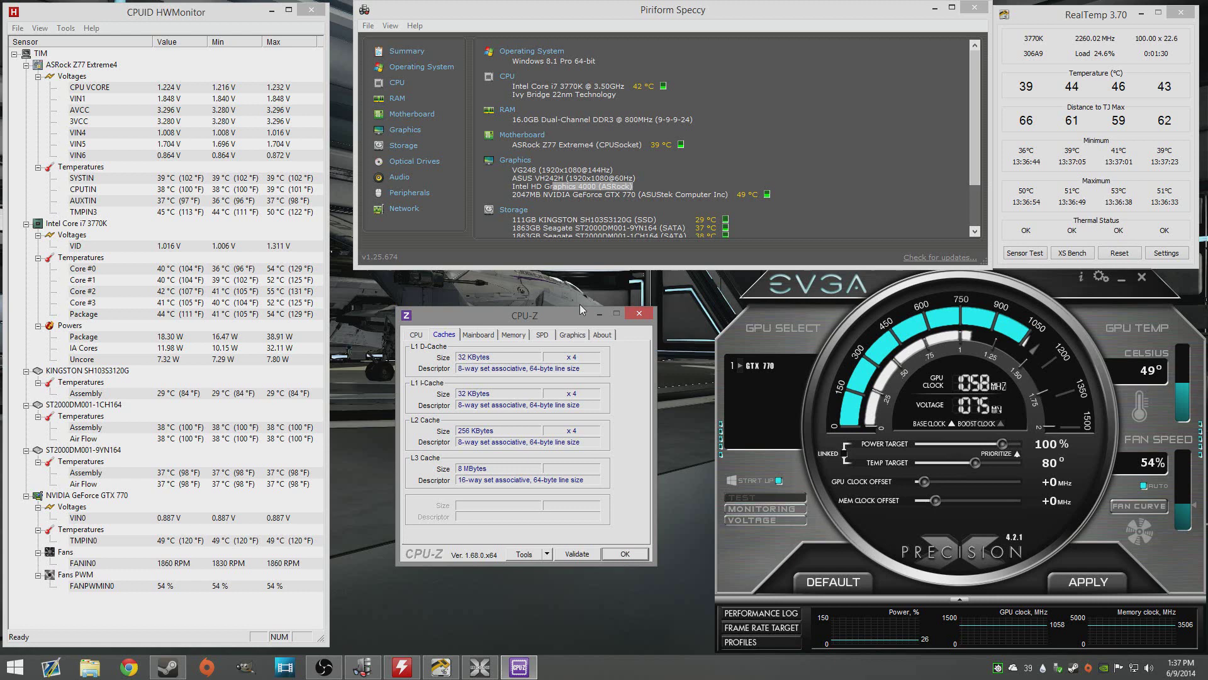
{"action": "left_click", "coordinate": [417, 335]}
- Close HWMonitor and move CPU-Z to the top-left corner with RealTemp beneath it
{"action": "left_click", "coordinate": [1049, 13]}
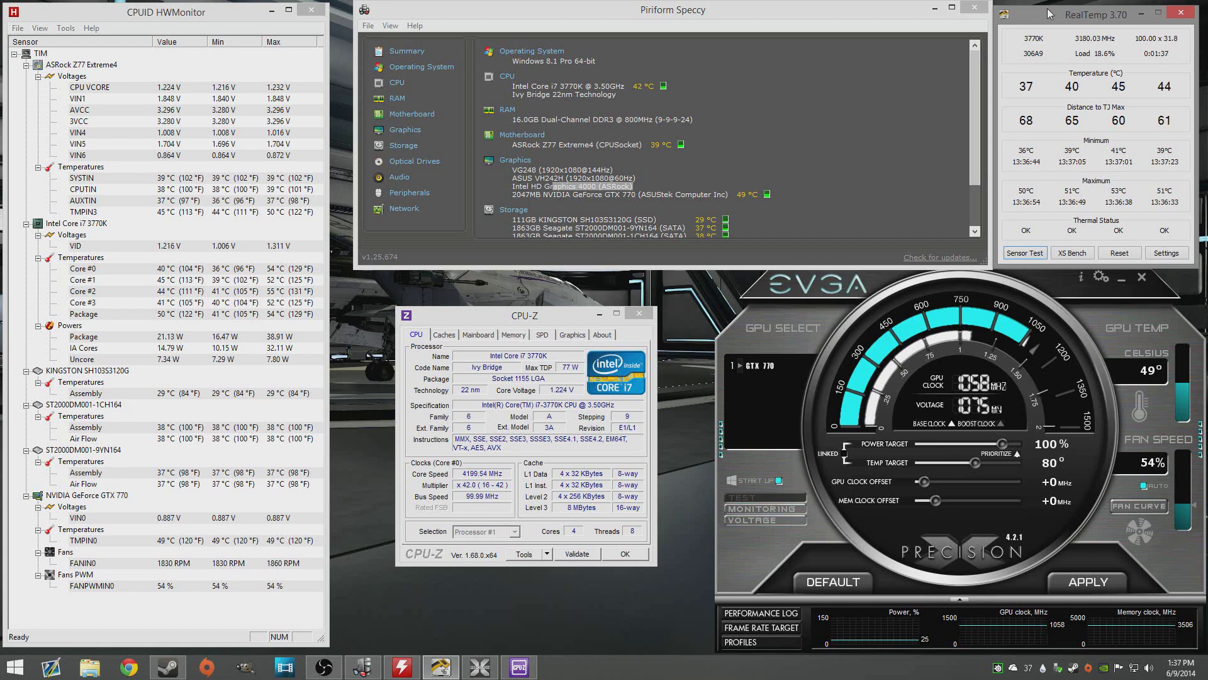
{"action": "left_click", "coordinate": [165, 15]}
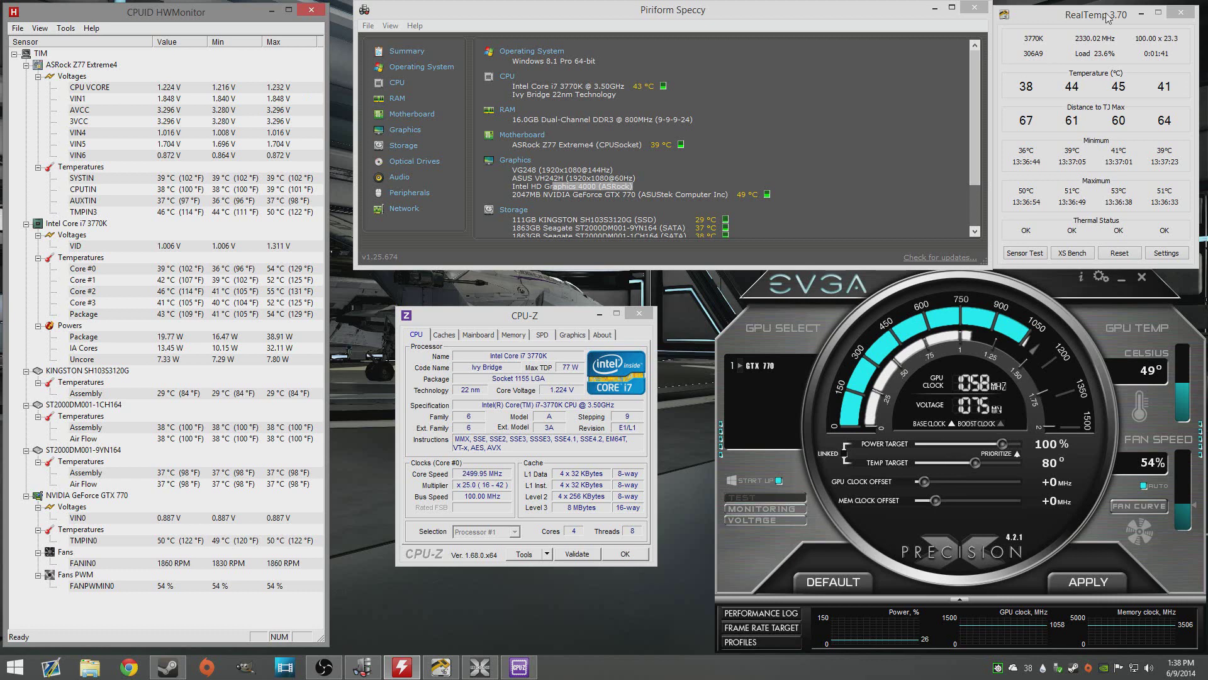
{"action": "left_click", "coordinate": [1108, 17]}
{"action": "left_click", "coordinate": [548, 312]}
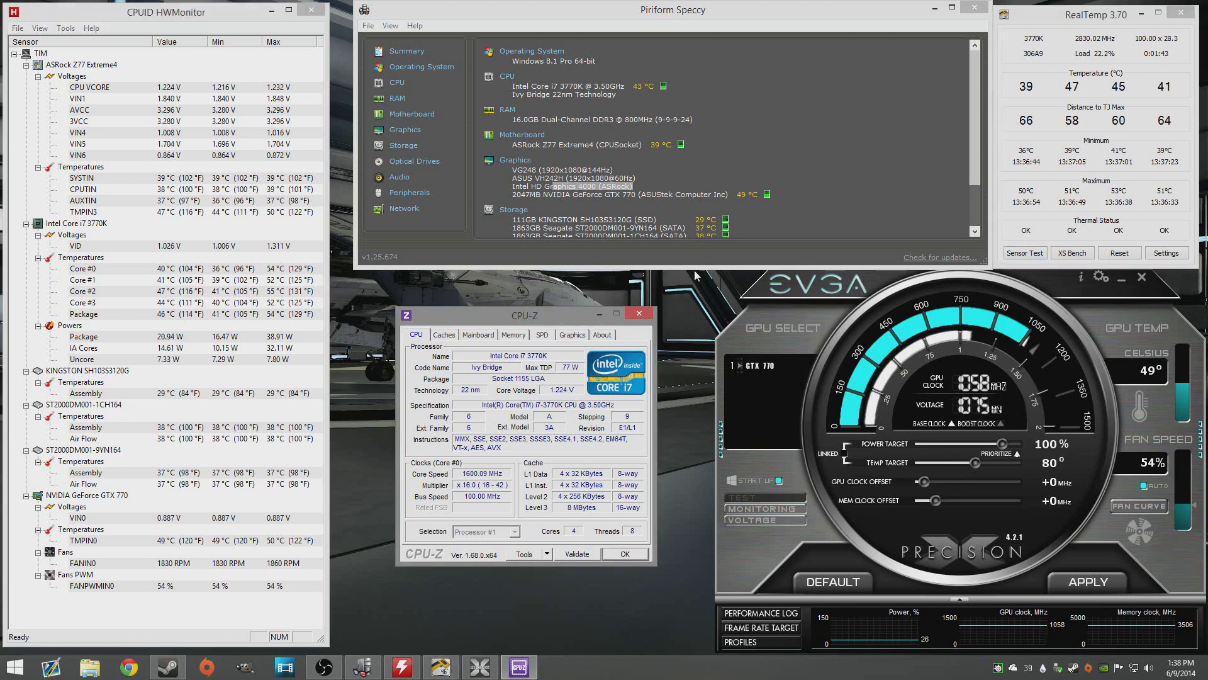
{"action": "left_click", "coordinate": [214, 15]}
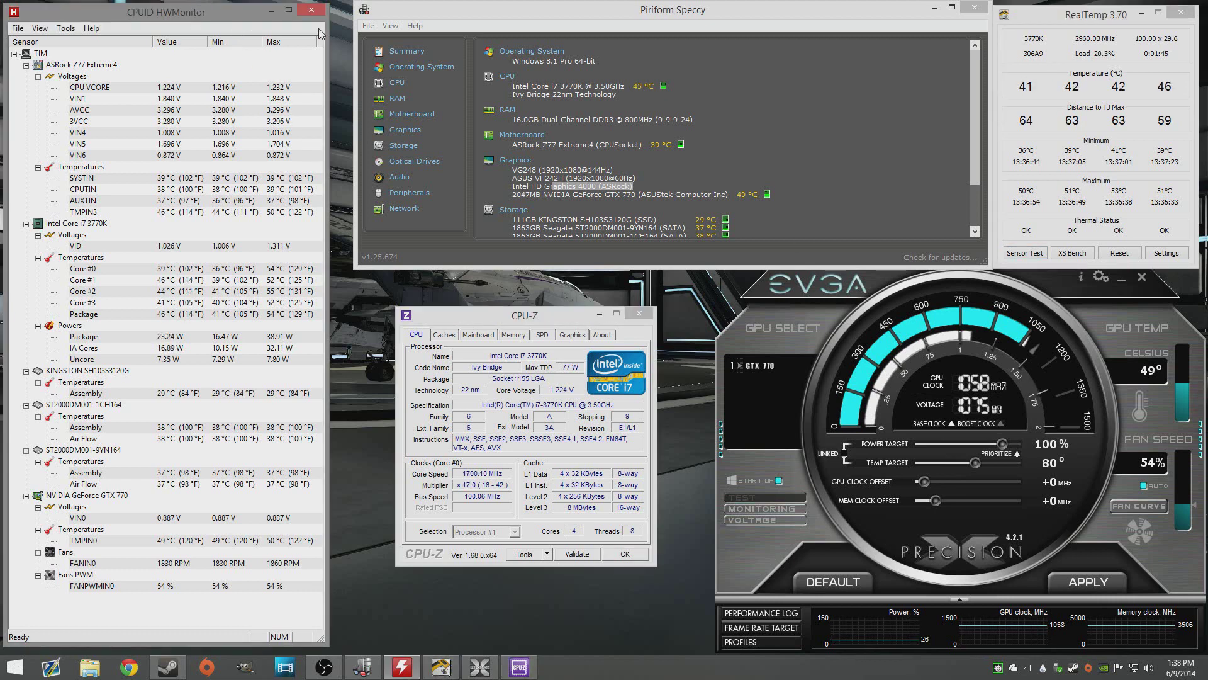
{"action": "left_click", "coordinate": [311, 9]}
{"action": "left_click_drag", "start_coordinate": [522, 309], "coordinate": [115, 7]}
{"action": "left_click_drag", "start_coordinate": [1042, 25], "coordinate": [94, 289]}
- Scroll Speccy's summary to show the i7 3770K, GTX 770 and three drives, then raise EVGA Precision X
{"action": "left_click", "coordinate": [617, 25]}
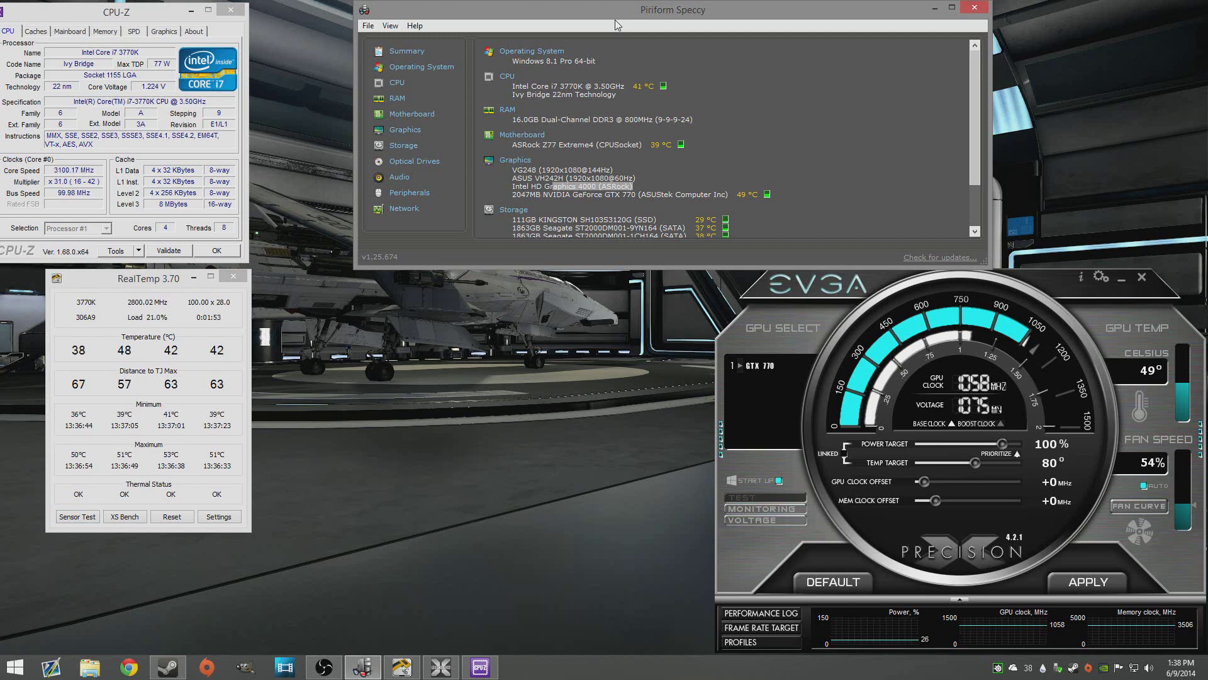
{"action": "left_click", "coordinate": [727, 73]}
{"action": "scroll", "coordinate": [728, 73], "scroll_direction": "down", "scroll_amount": 1}
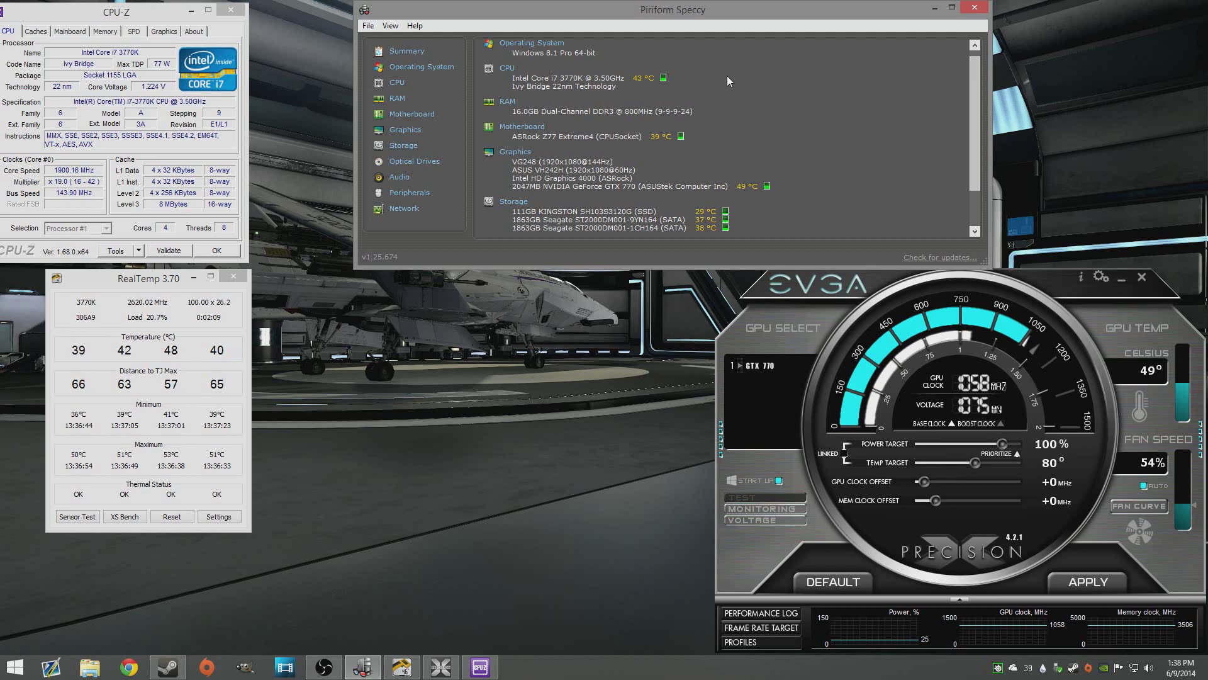
{"action": "left_click", "coordinate": [1032, 288]}
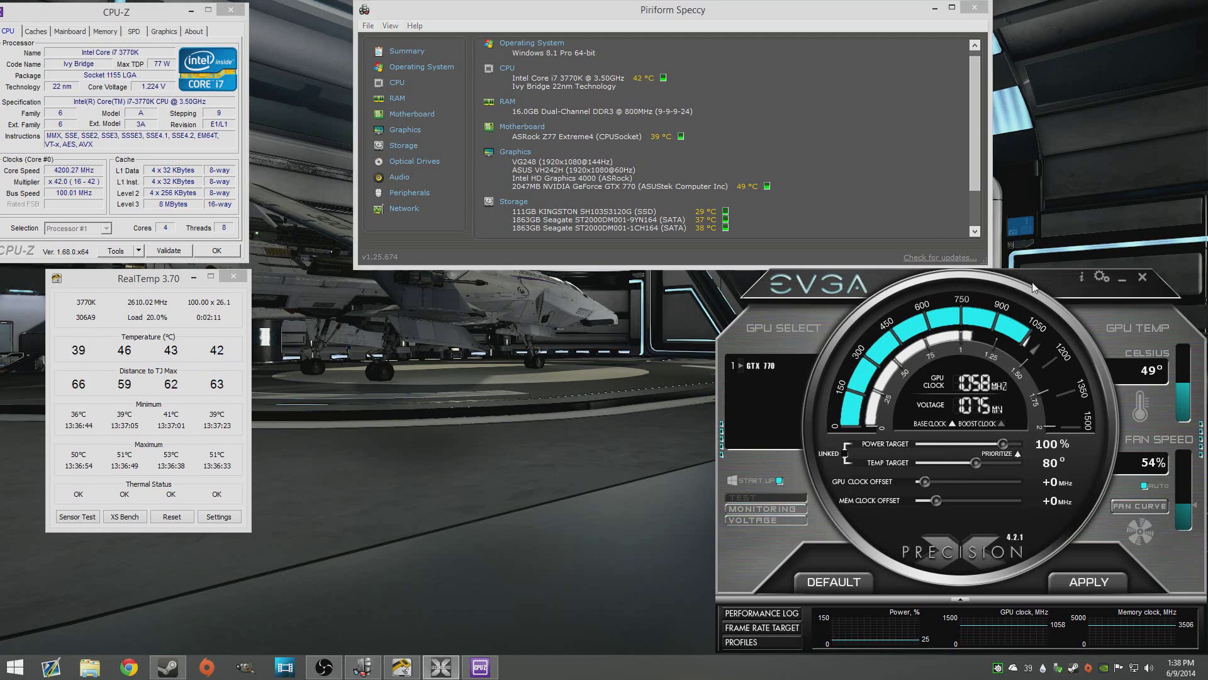